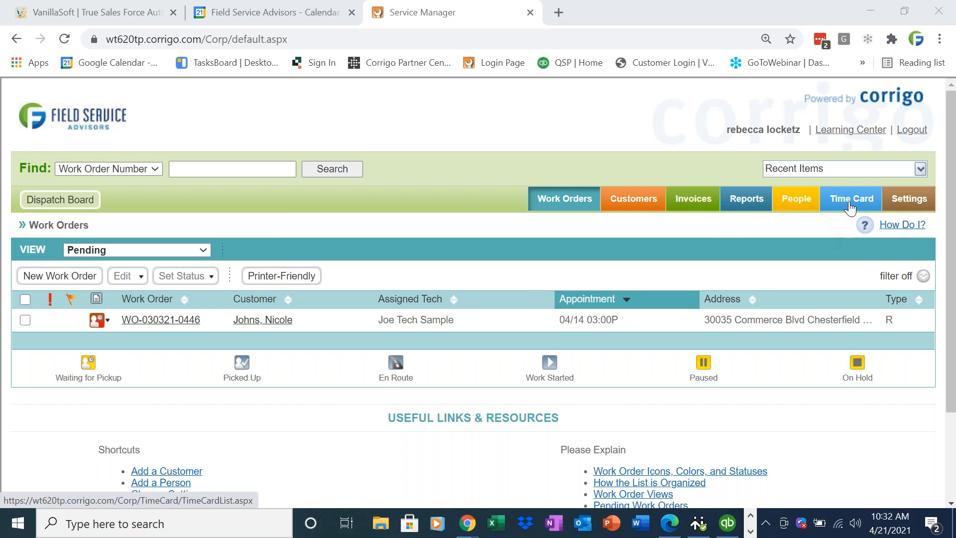
- Set the company's appearance color scheme to Blue in the settings and save it
{"action": "left_click", "coordinate": [897, 206]}
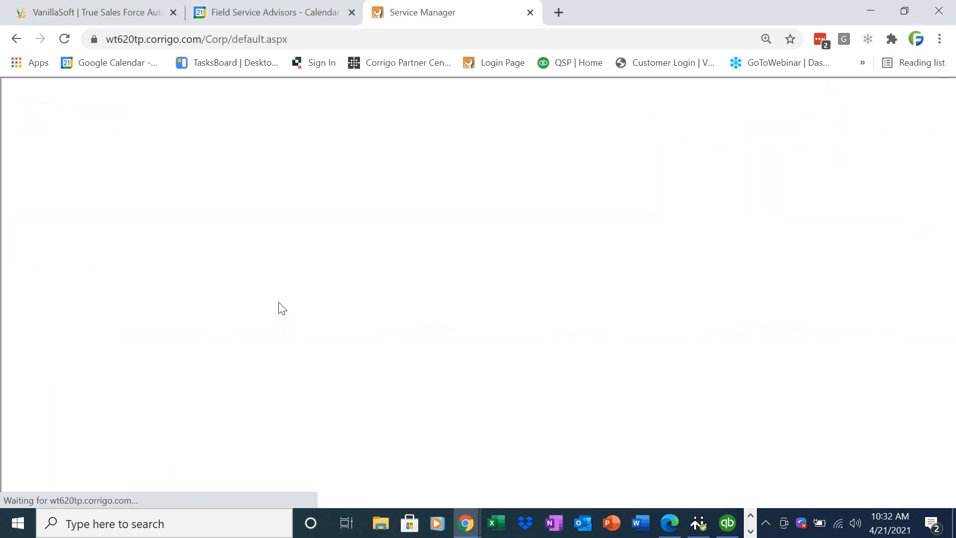
{"action": "left_click_drag", "start_coordinate": [954, 274], "coordinate": [952, 296]}
{"action": "left_click", "coordinate": [59, 423]}
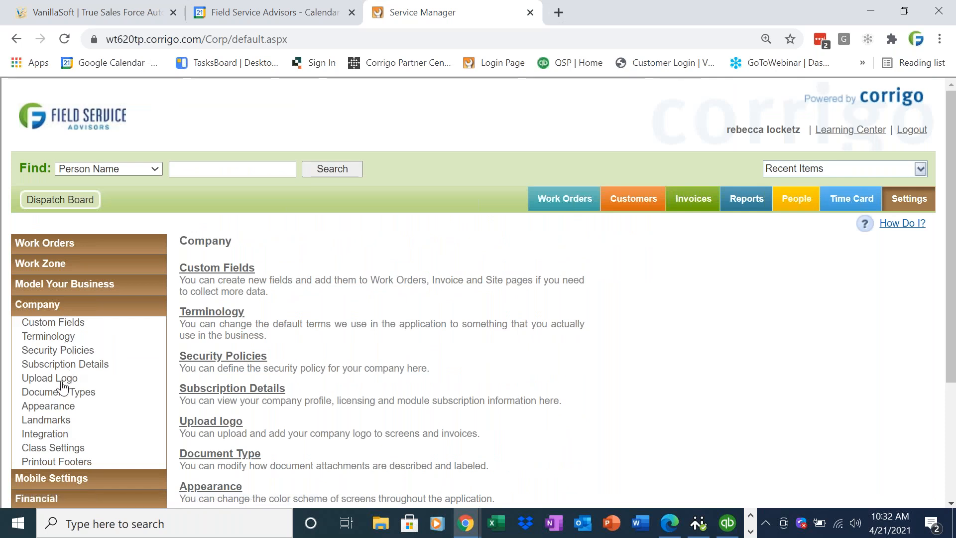
{"action": "left_click", "coordinate": [48, 407]}
{"action": "left_click", "coordinate": [379, 298]}
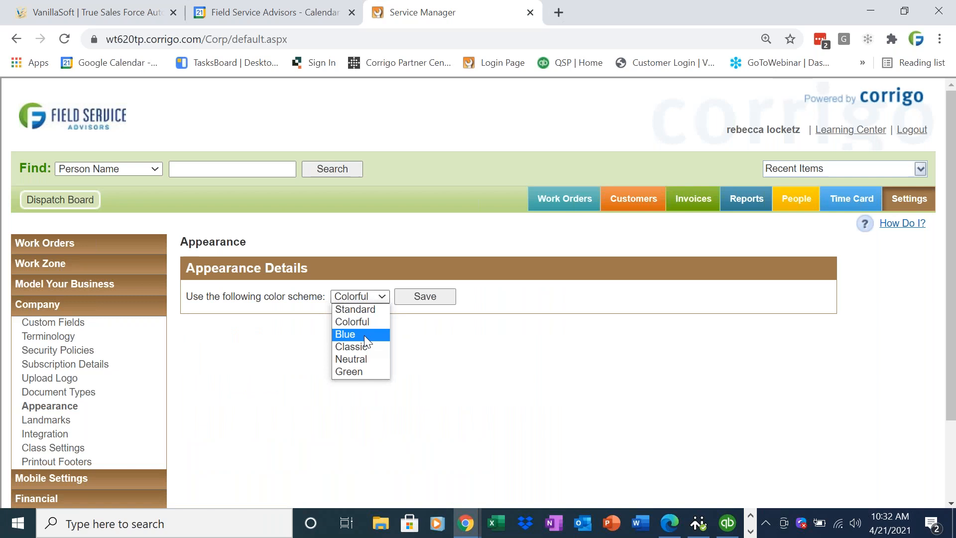
{"action": "left_click", "coordinate": [370, 334]}
{"action": "left_click", "coordinate": [418, 299]}
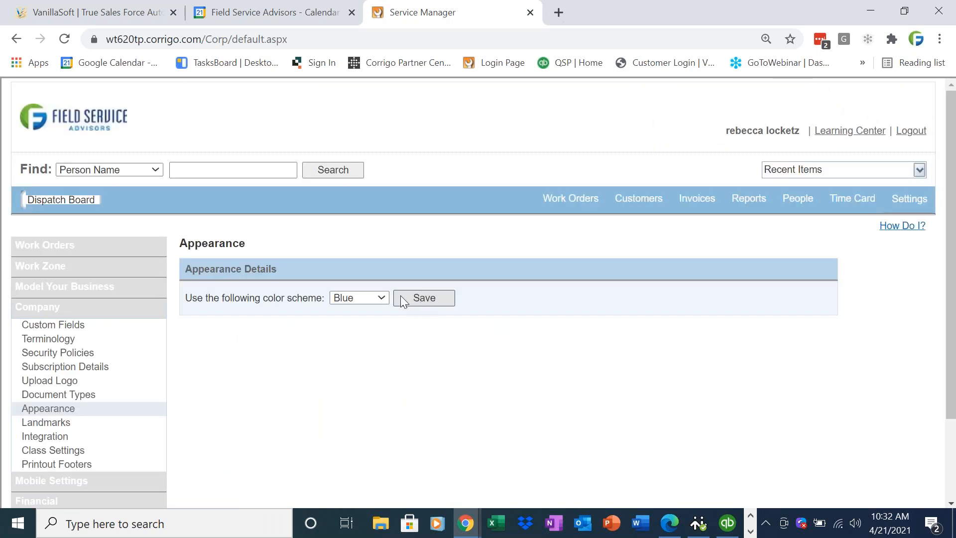
- Change the appearance color scheme back to Colorful and save it
{"action": "left_click", "coordinate": [378, 299]}
{"action": "left_click", "coordinate": [369, 324]}
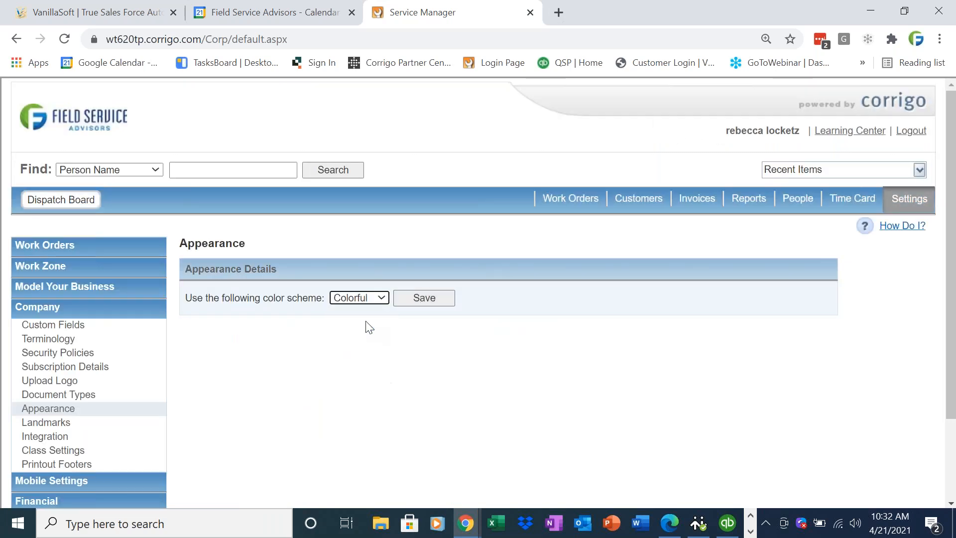
{"action": "left_click", "coordinate": [423, 309]}
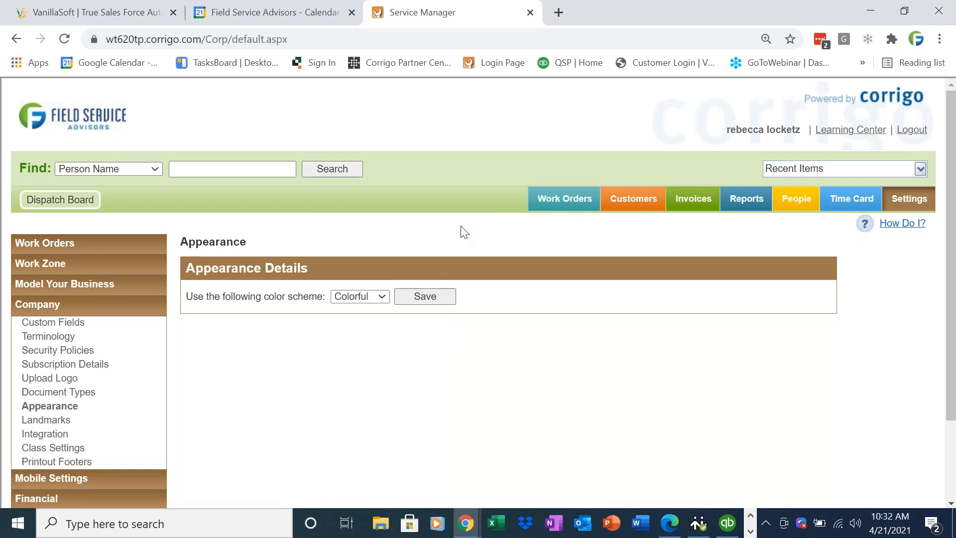
- Open the Default Work Zone for editing from the Work Zone settings
{"action": "left_click", "coordinate": [68, 268]}
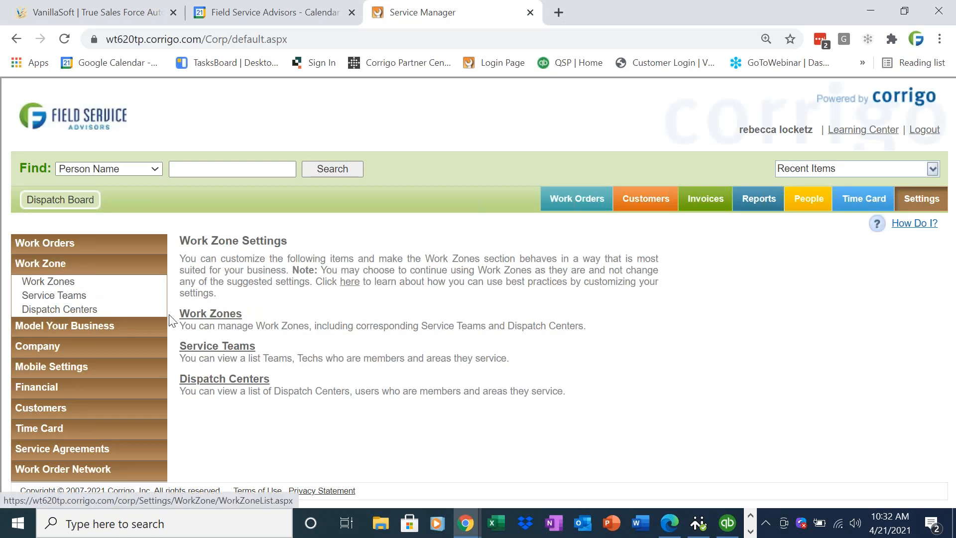
{"action": "left_click", "coordinate": [204, 314]}
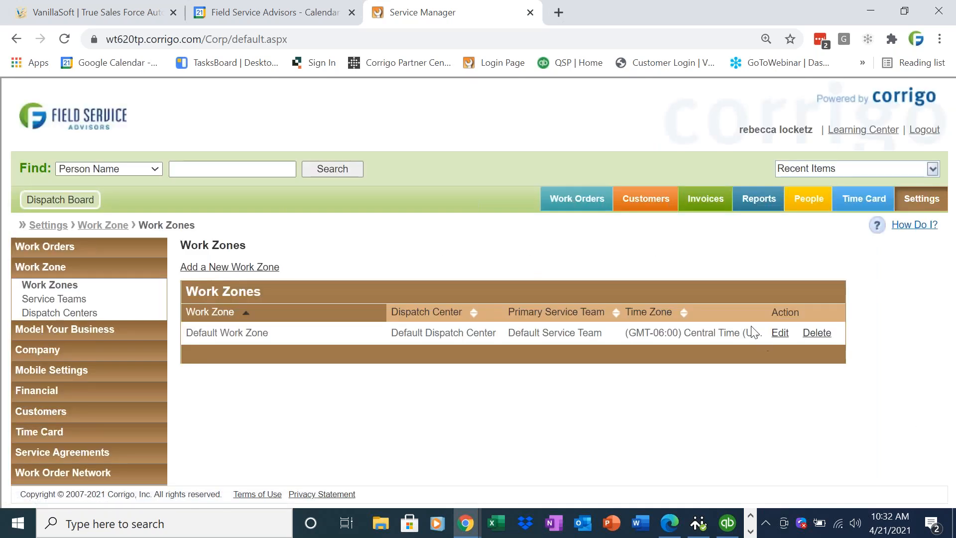
{"action": "left_click", "coordinate": [781, 333]}
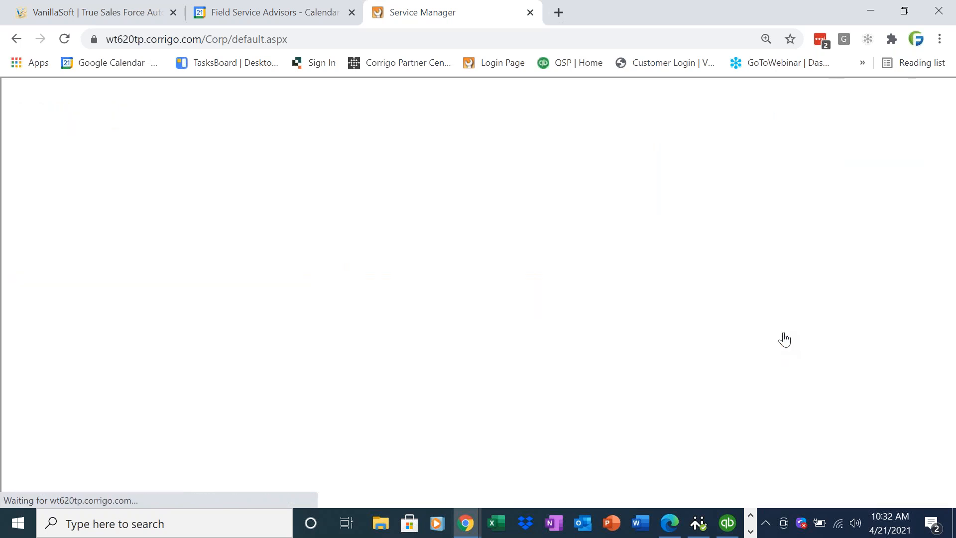
- Examine the time zone options available for the Default Work Zone
{"action": "scroll", "coordinate": [954, 311], "scroll_direction": "down", "scroll_amount": 8}
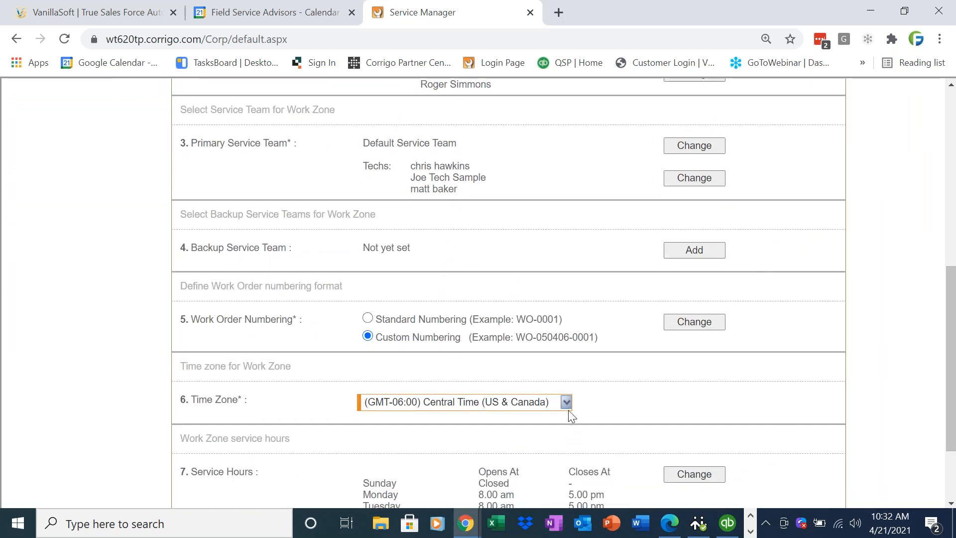
{"action": "left_click", "coordinate": [568, 410]}
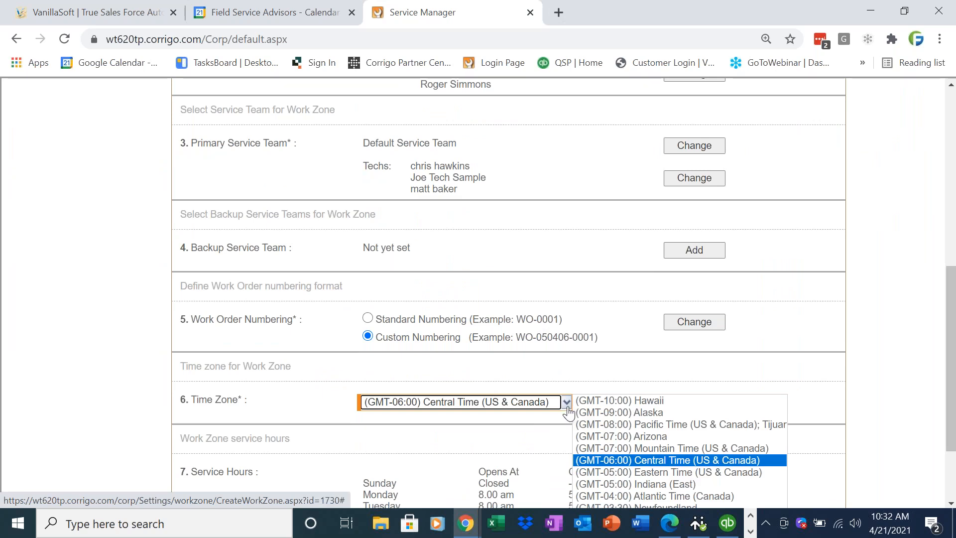
{"action": "left_click", "coordinate": [568, 406]}
{"action": "scroll", "coordinate": [955, 399], "scroll_direction": "up", "scroll_amount": 8}
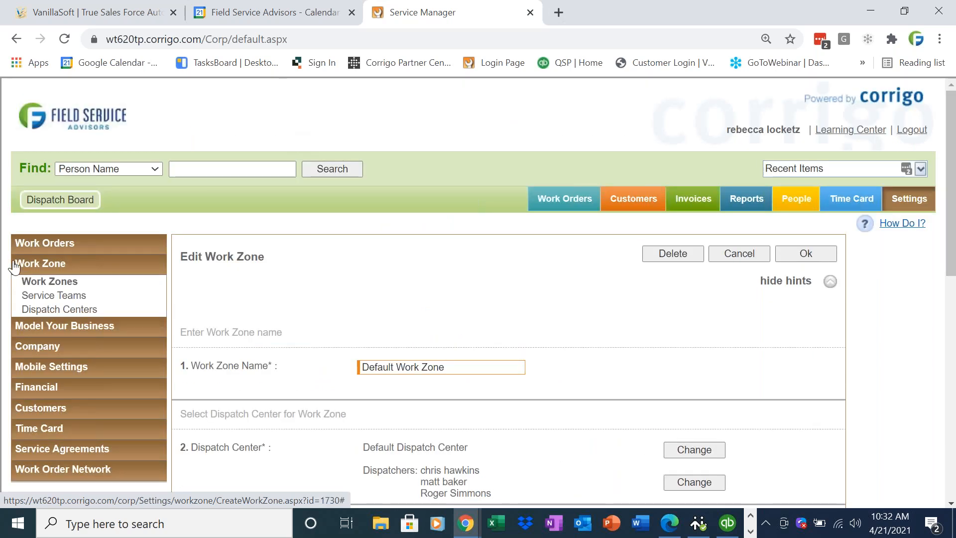
- Open the Dispatch Board, check which time zones it offers, and minimize its window
{"action": "left_click", "coordinate": [79, 202]}
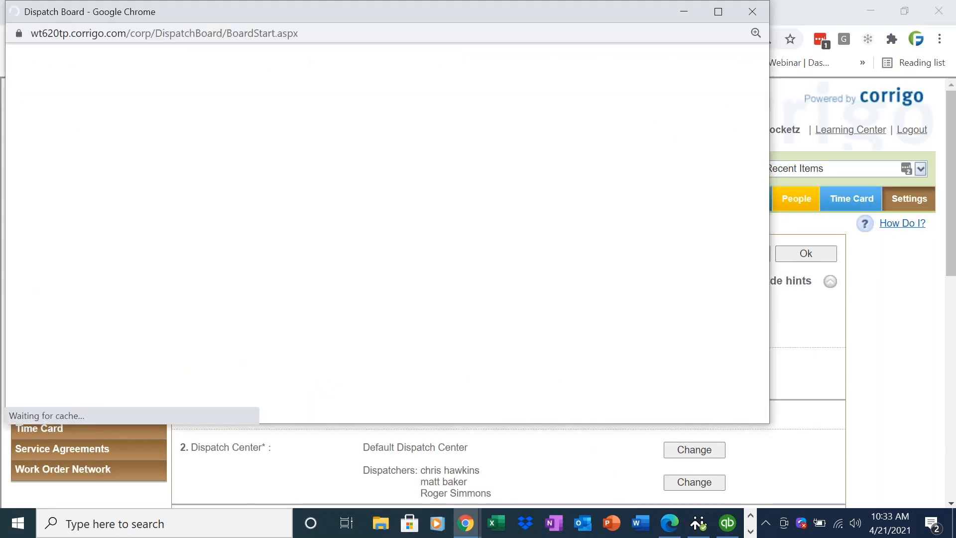
{"action": "left_click", "coordinate": [623, 381]}
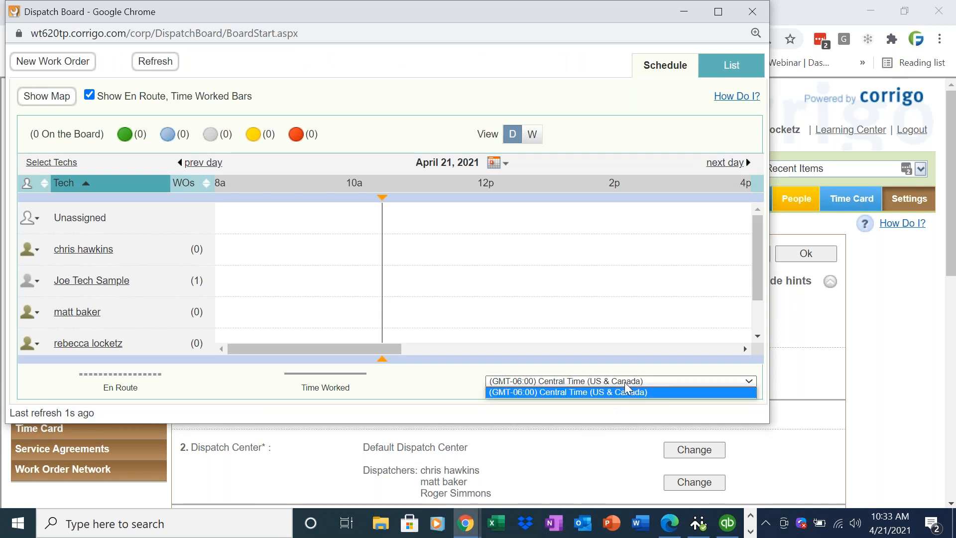
{"action": "left_click", "coordinate": [624, 382]}
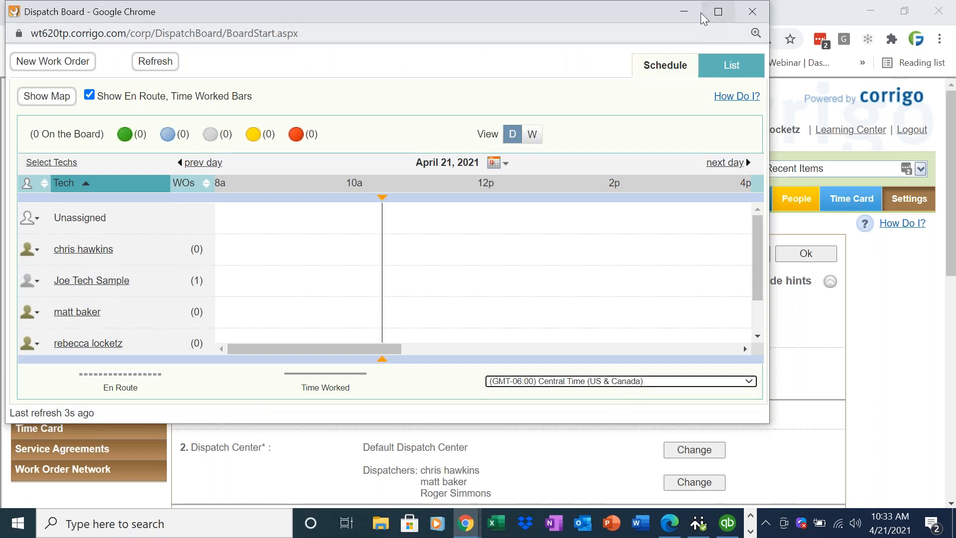
{"action": "left_click", "coordinate": [685, 11]}
- Open the work zone's custom work order numbering settings and examine the date and sequence parts of the example number
{"action": "left_click_drag", "start_coordinate": [952, 259], "coordinate": [954, 409]}
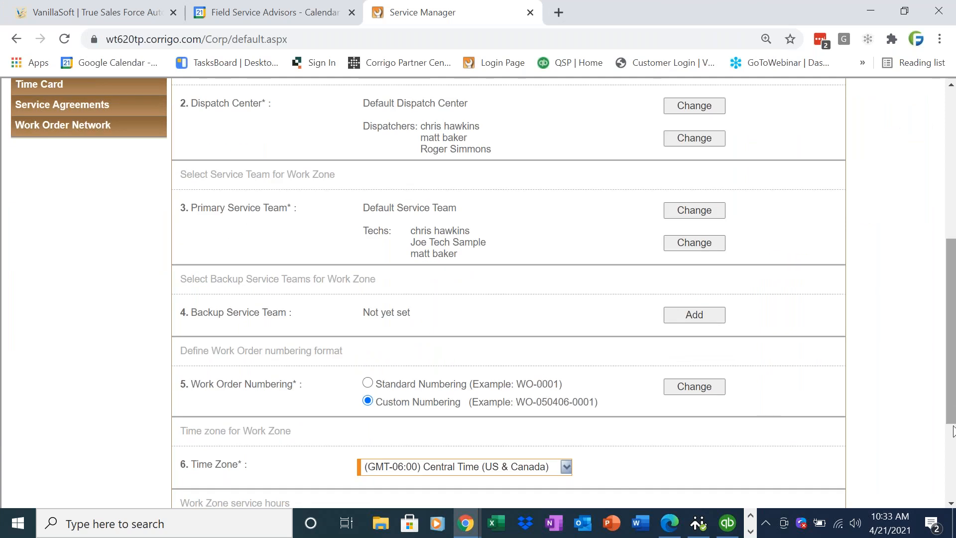
{"action": "scroll", "coordinate": [550, 428], "scroll_direction": "down", "scroll_amount": 2}
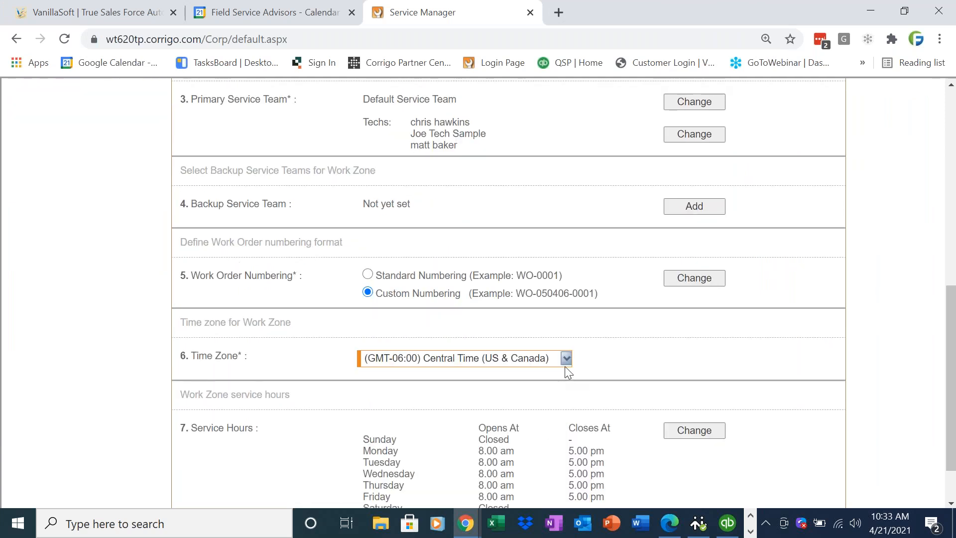
{"action": "left_click_drag", "start_coordinate": [952, 387], "coordinate": [951, 393]}
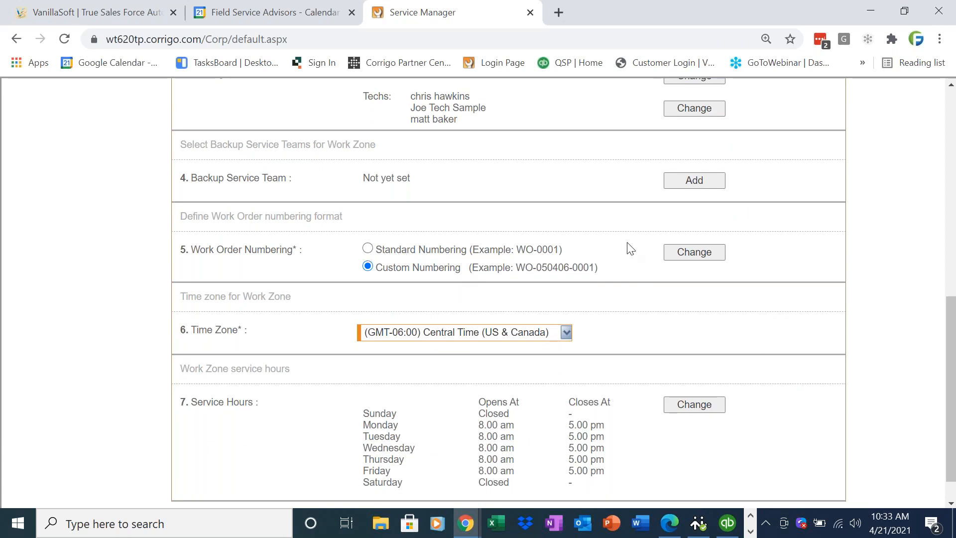
{"action": "left_click", "coordinate": [680, 253]}
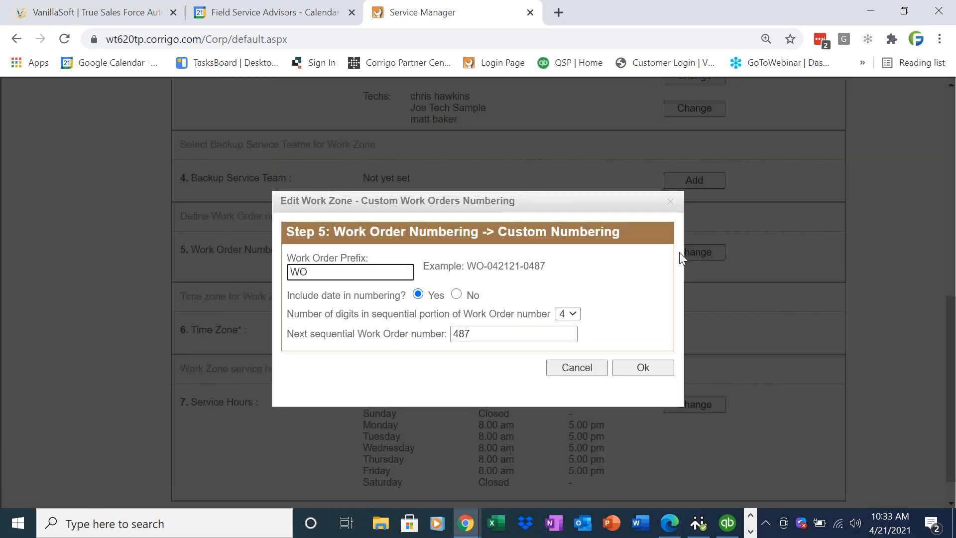
{"action": "left_click_drag", "start_coordinate": [547, 272], "coordinate": [488, 274]}
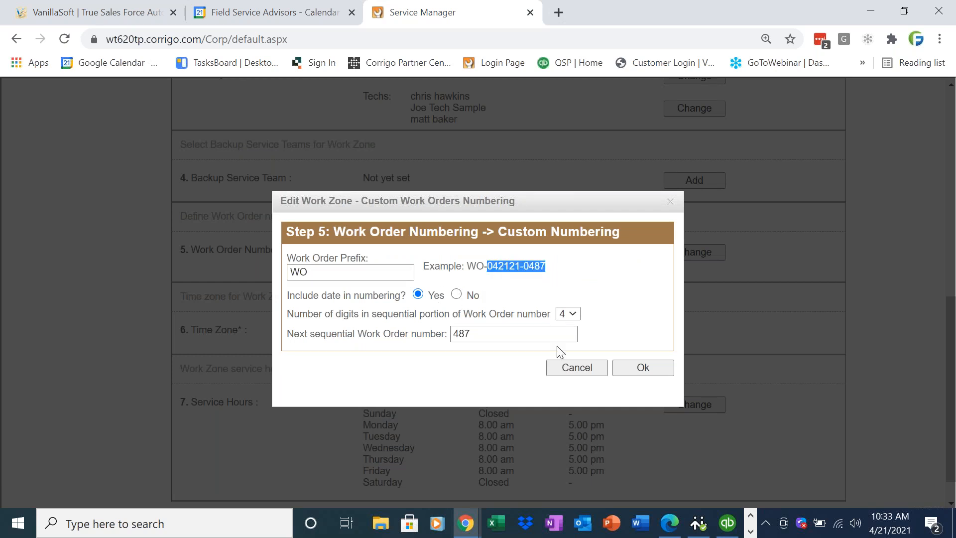
- Try excluding the date from the work order numbering and check the options for the number of sequential digits
{"action": "left_click", "coordinate": [456, 294]}
{"action": "left_click", "coordinate": [418, 294]}
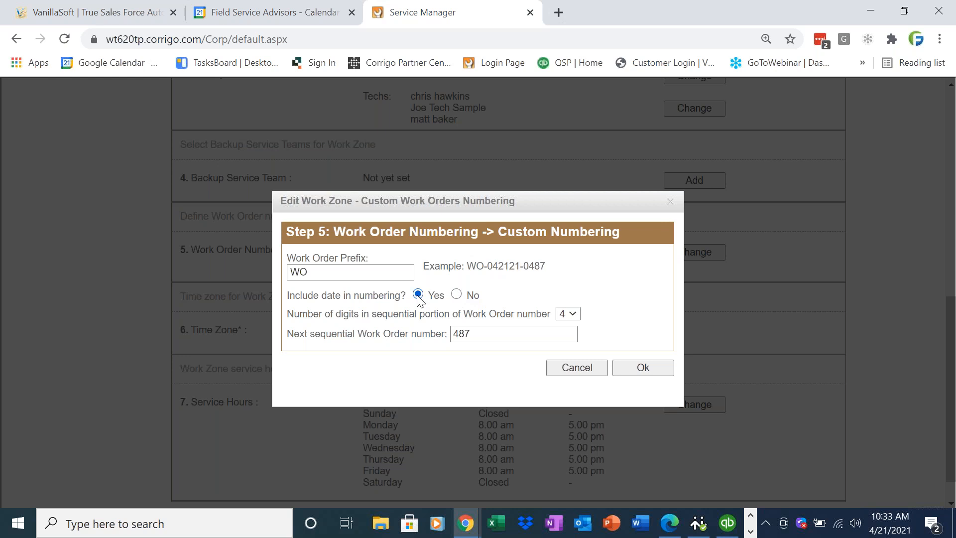
{"action": "left_click", "coordinate": [456, 294]}
{"action": "left_click_drag", "start_coordinate": [530, 271], "coordinate": [486, 270]}
{"action": "left_click", "coordinate": [571, 314]}
{"action": "left_click", "coordinate": [571, 314]}
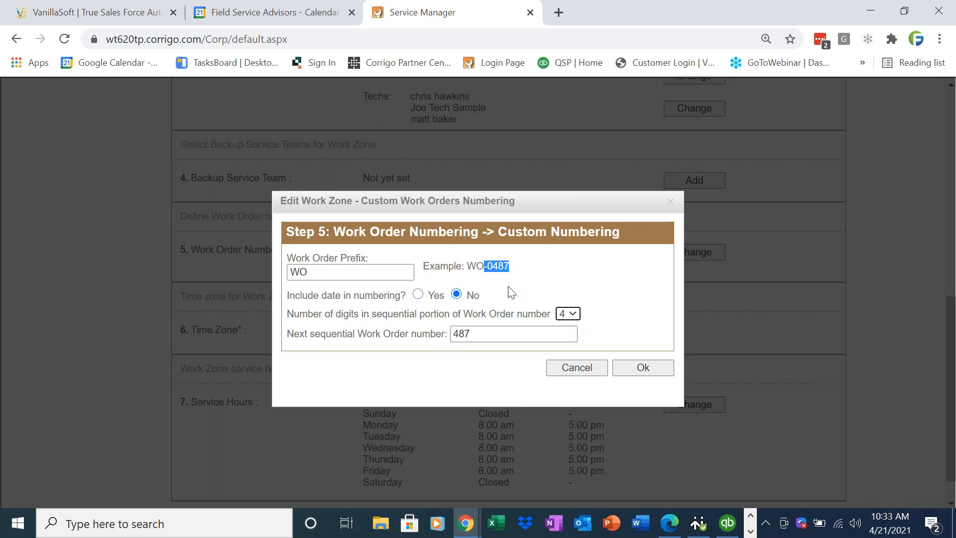
- Include the date in the custom work order numbering and confirm the numbering settings
{"action": "left_click", "coordinate": [419, 295]}
{"action": "left_click_drag", "start_coordinate": [521, 267], "coordinate": [489, 268]}
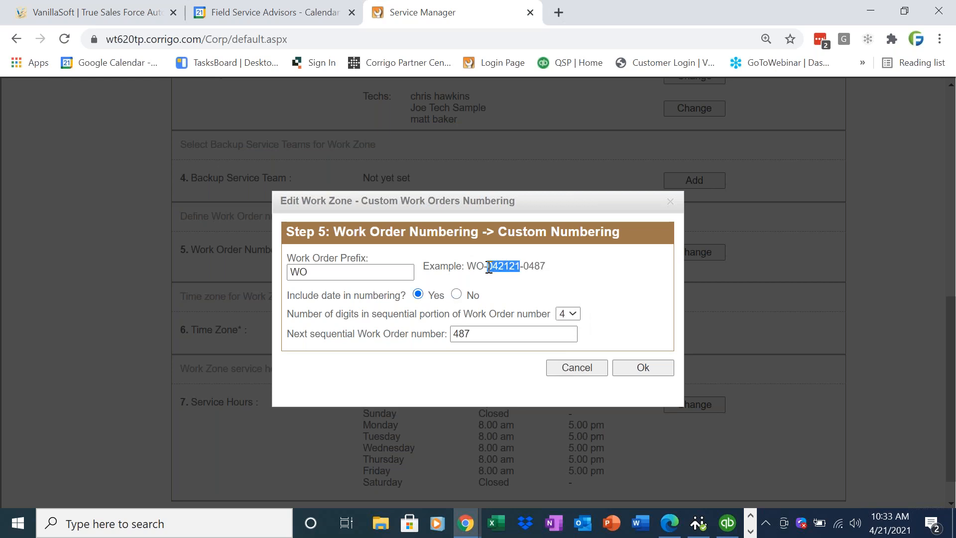
{"action": "left_click", "coordinate": [652, 369]}
- Leave the work zone for the Work Orders list, start a new work order for the pending order's customer, and proceed to the Problem stage
{"action": "left_click_drag", "start_coordinate": [955, 419], "coordinate": [954, 251]}
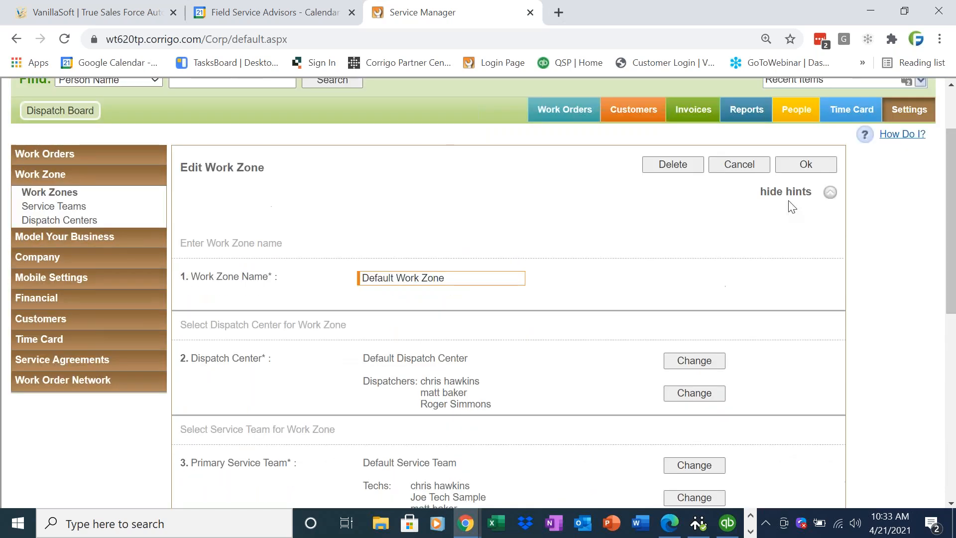
{"action": "left_click", "coordinate": [582, 107]}
{"action": "key", "text": "Return"}
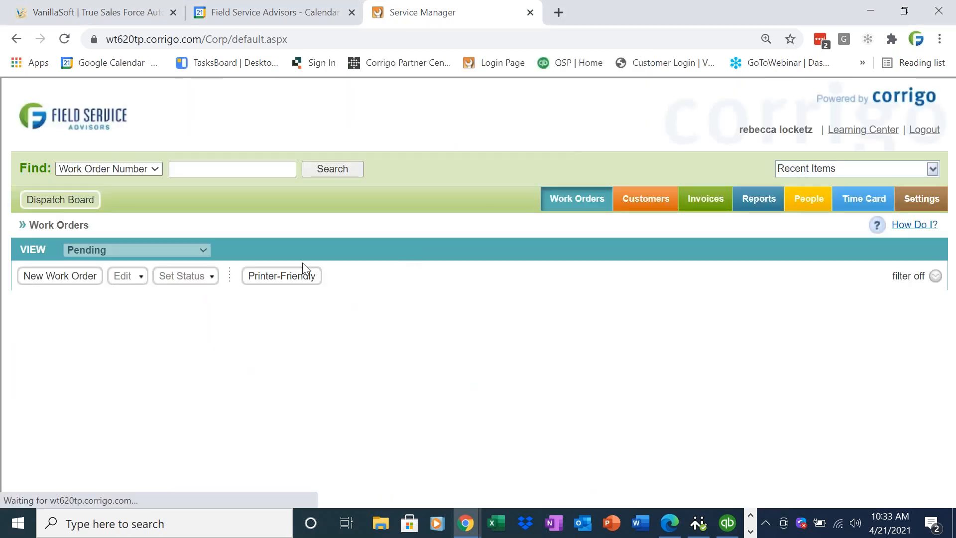
{"action": "left_click", "coordinate": [251, 321]}
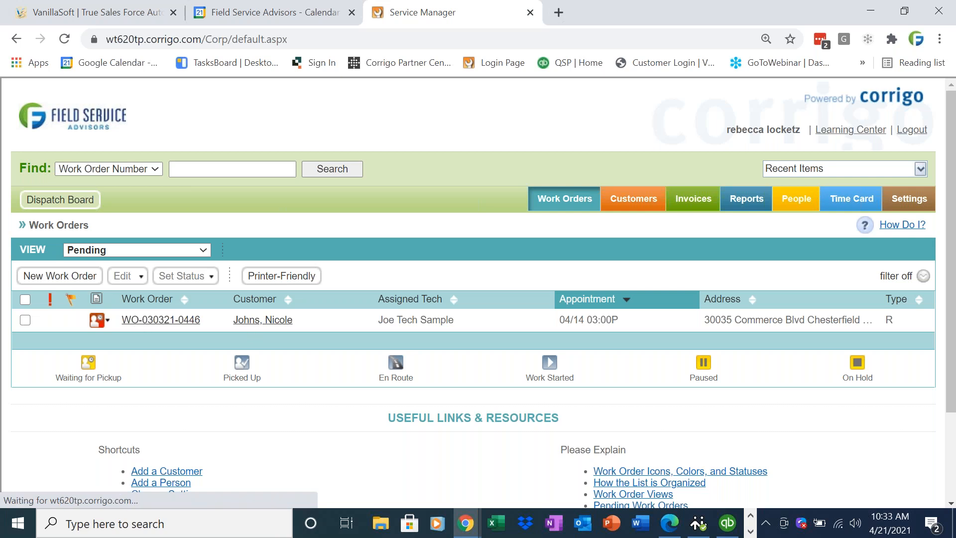
{"action": "left_click", "coordinate": [86, 292]}
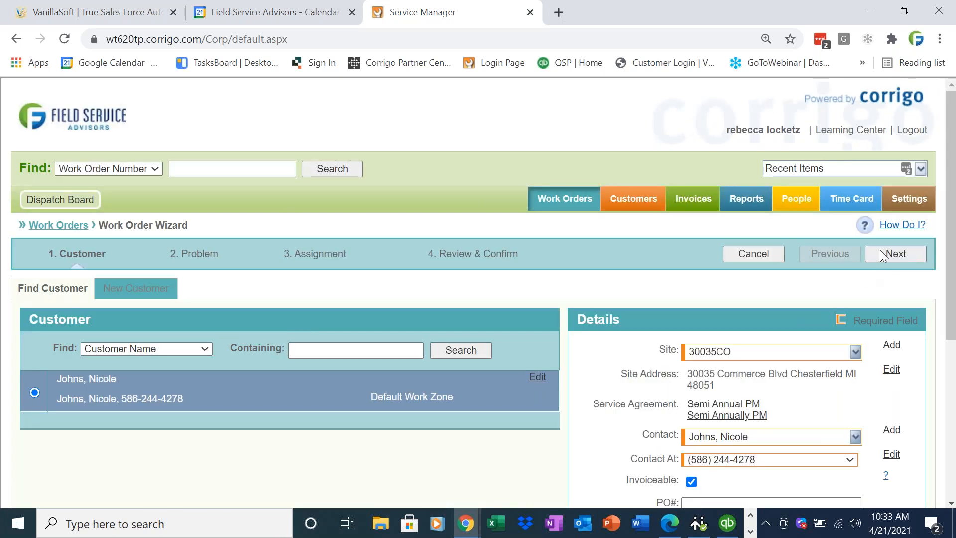
{"action": "left_click", "coordinate": [882, 252]}
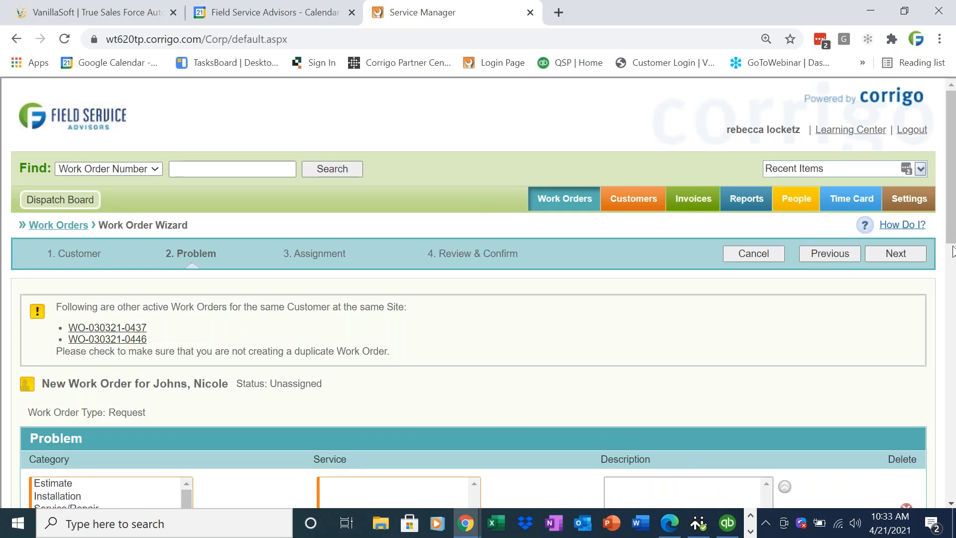
- Compare work order numbers with and without a date in the site's Service Activity list
{"action": "scroll", "coordinate": [941, 358], "scroll_direction": "down", "scroll_amount": 3}
{"action": "scroll", "coordinate": [941, 358], "scroll_direction": "down", "scroll_amount": 5}
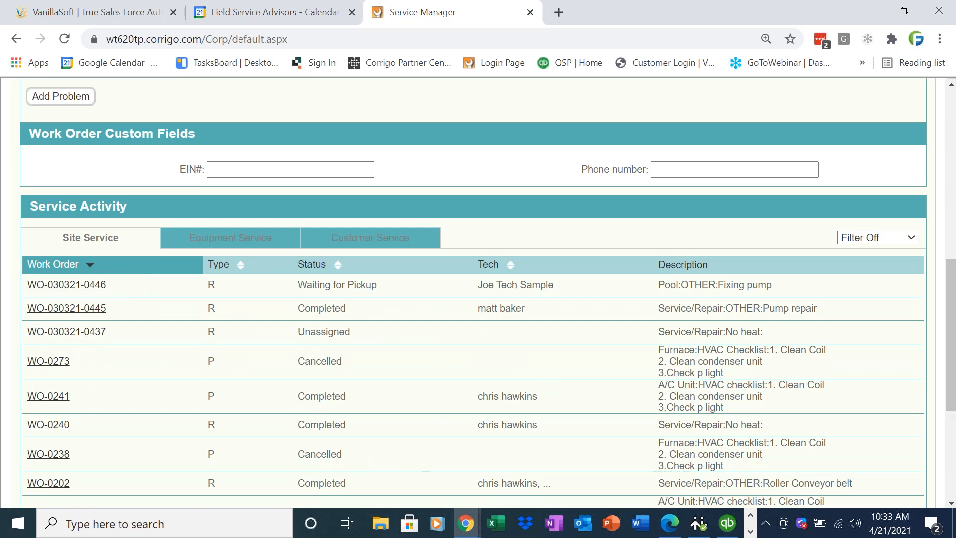
{"action": "left_click_drag", "start_coordinate": [124, 288], "coordinate": [30, 288]}
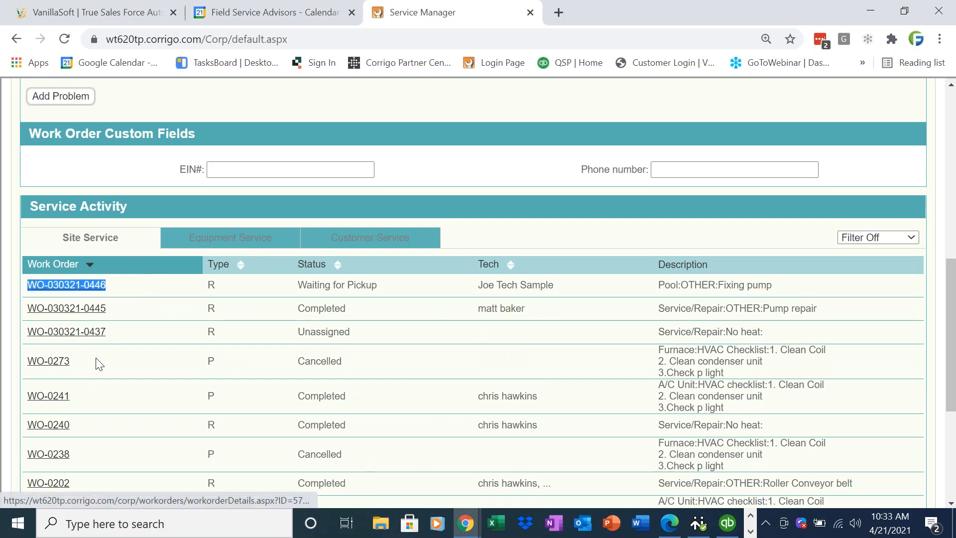
{"action": "left_click_drag", "start_coordinate": [87, 371], "coordinate": [30, 377]}
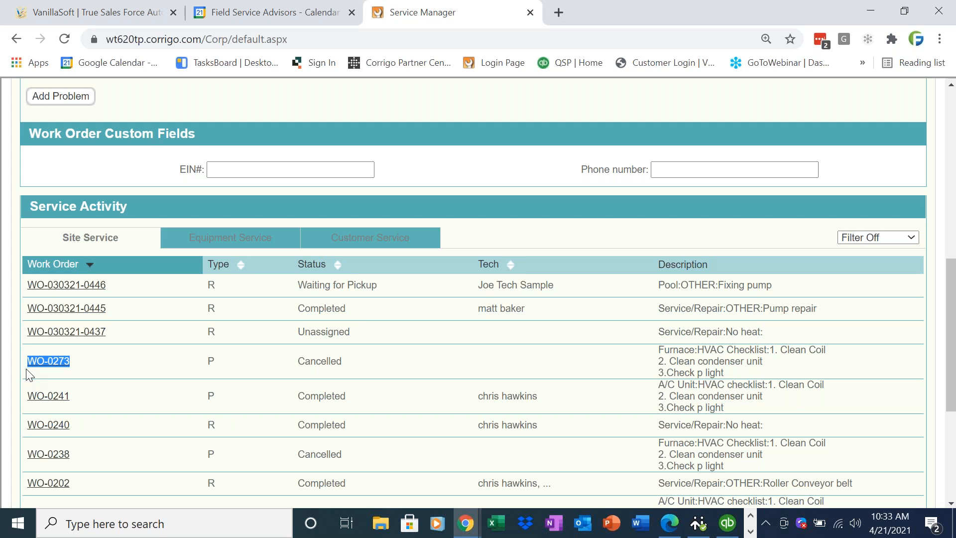
{"action": "left_click_drag", "start_coordinate": [125, 289], "coordinate": [49, 294]}
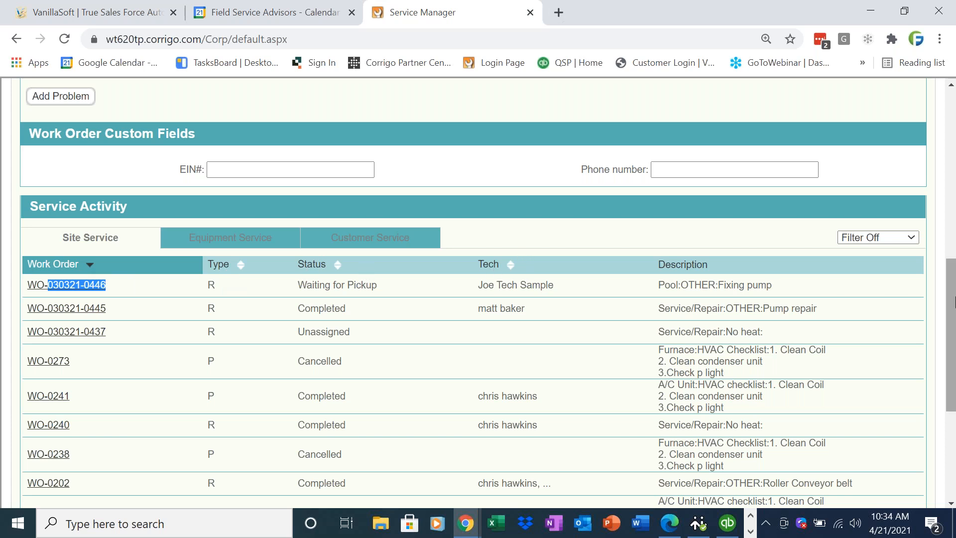
- Sort the site's service activity by work order number in ascending and again in descending order
{"action": "mouse_move", "coordinate": [953, 287]}
{"action": "left_mouse_down"}
{"action": "mouse_move", "coordinate": [955, 240]}
{"action": "mouse_move", "coordinate": [954, 276]}
{"action": "left_mouse_up"}
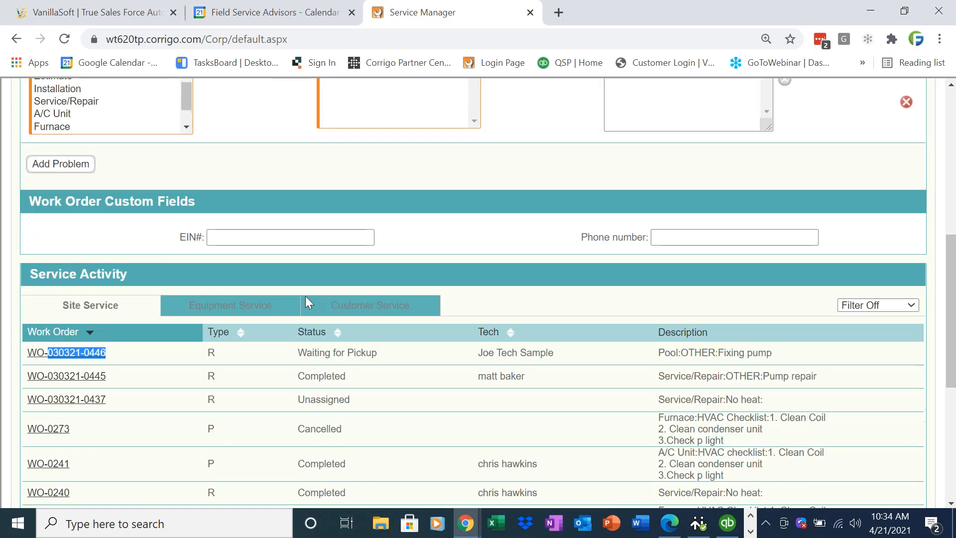
{"action": "left_click", "coordinate": [152, 340]}
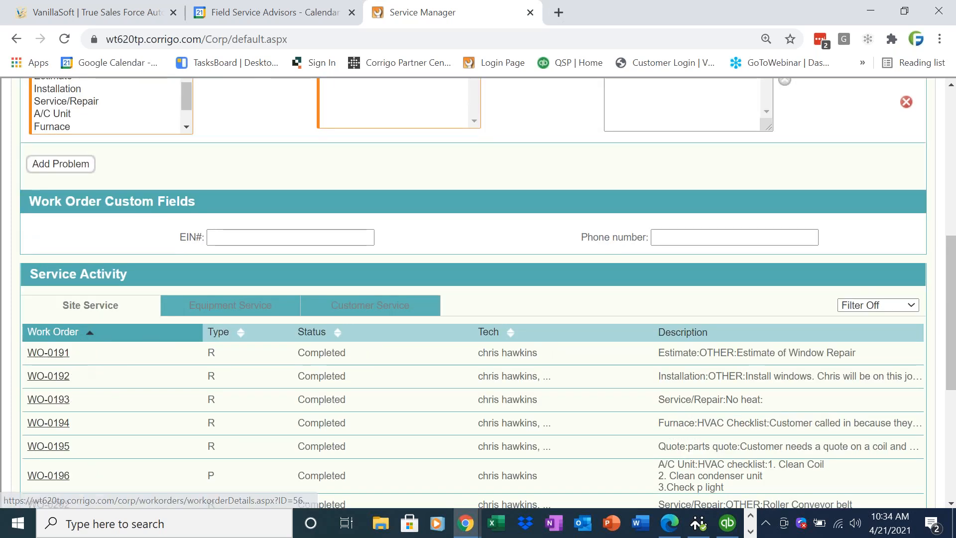
{"action": "left_click", "coordinate": [90, 343]}
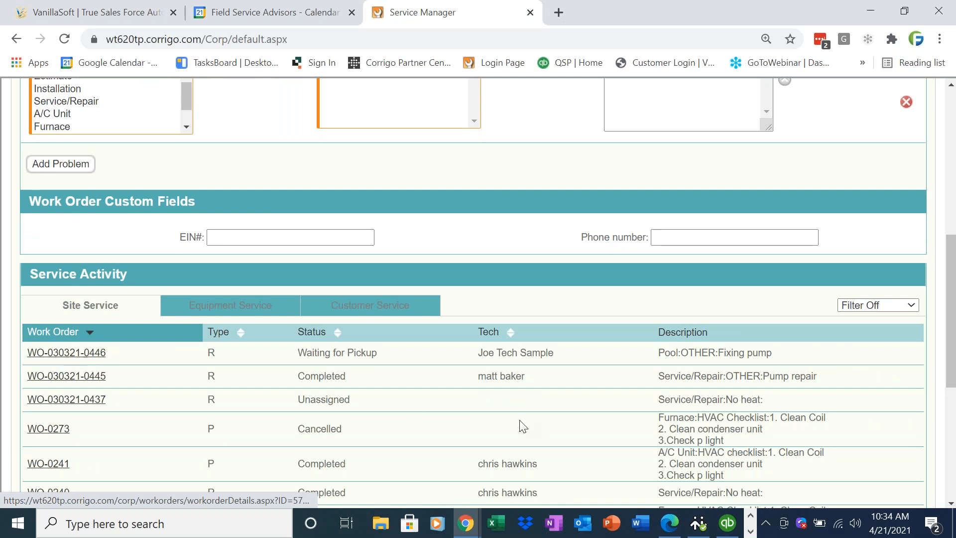
- Point out the Problem stage of the new work order and examine the dated number format in the site's Service Activity list
{"action": "left_click_drag", "start_coordinate": [954, 304], "coordinate": [955, 294]}
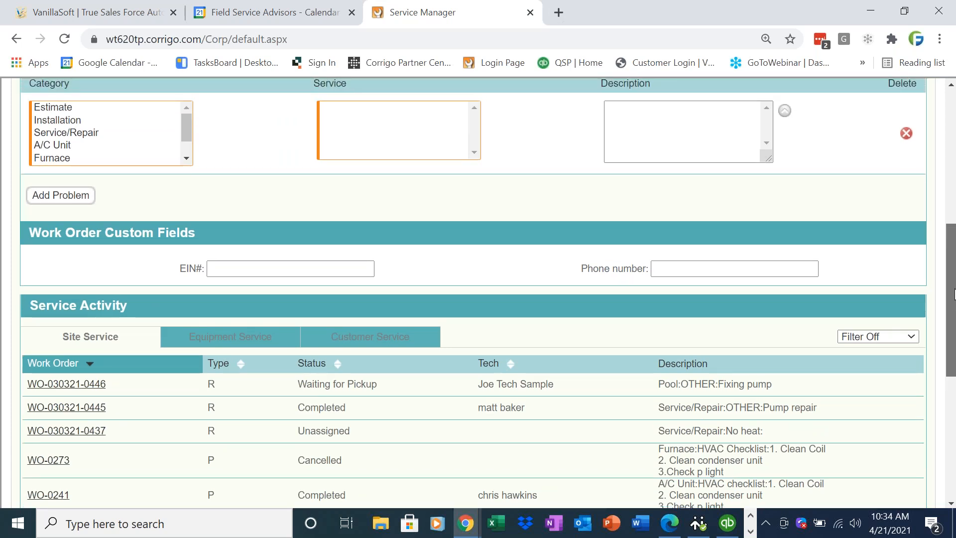
{"action": "scroll", "coordinate": [326, 151], "scroll_direction": "up", "scroll_amount": 6}
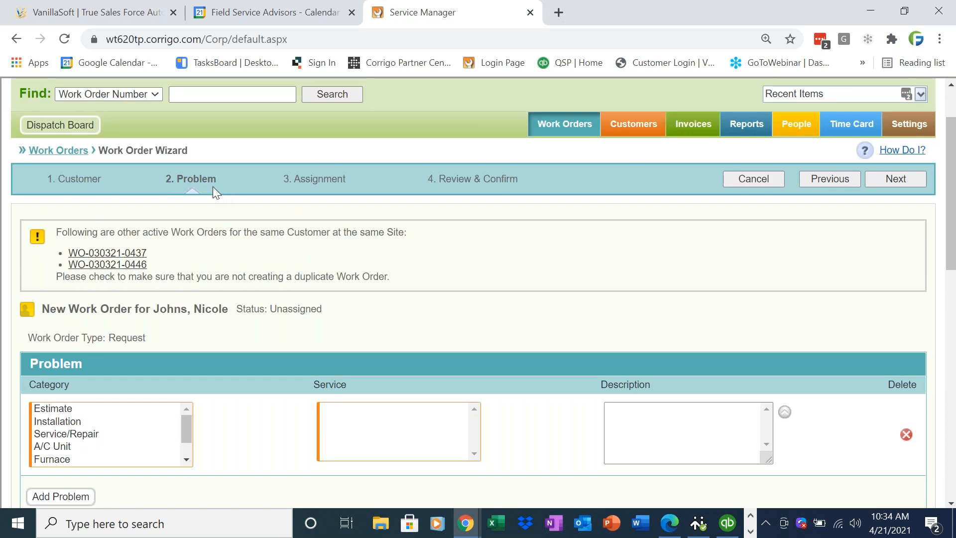
{"action": "left_click_drag", "start_coordinate": [214, 187], "coordinate": [173, 182]}
{"action": "left_click_drag", "start_coordinate": [953, 271], "coordinate": [954, 394]}
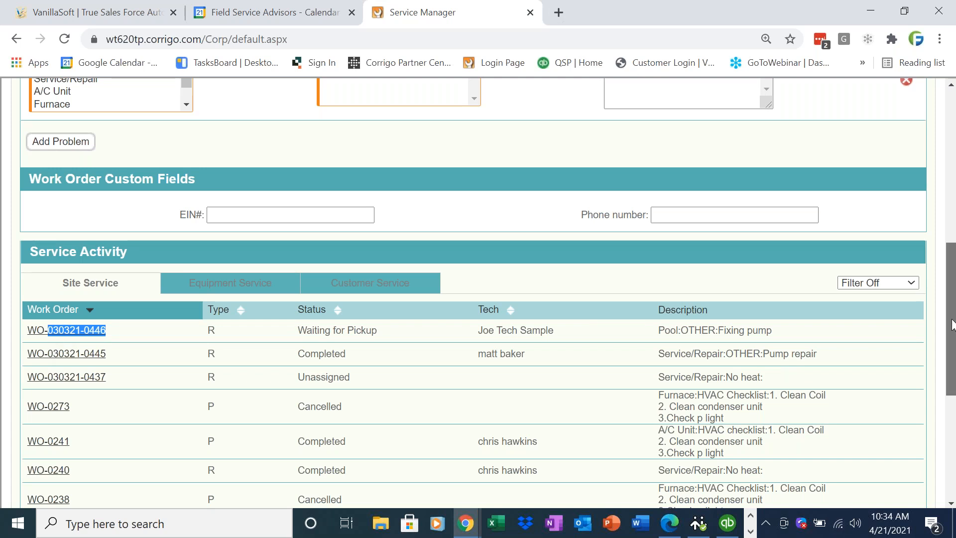
- Leave the unfinished work order for the settings and review the list of category attributes under Model Your Business
{"action": "left_click_drag", "start_coordinate": [951, 349], "coordinate": [939, 273]}
{"action": "scroll", "coordinate": [939, 273], "scroll_direction": "up", "scroll_amount": 5}
{"action": "left_click", "coordinate": [909, 198]}
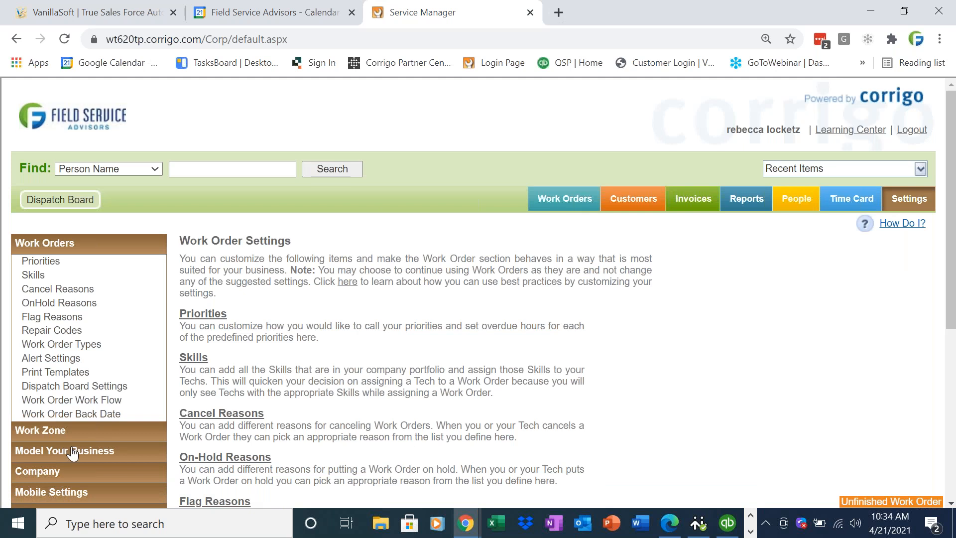
{"action": "scroll", "coordinate": [954, 307], "scroll_direction": "down", "scroll_amount": 2}
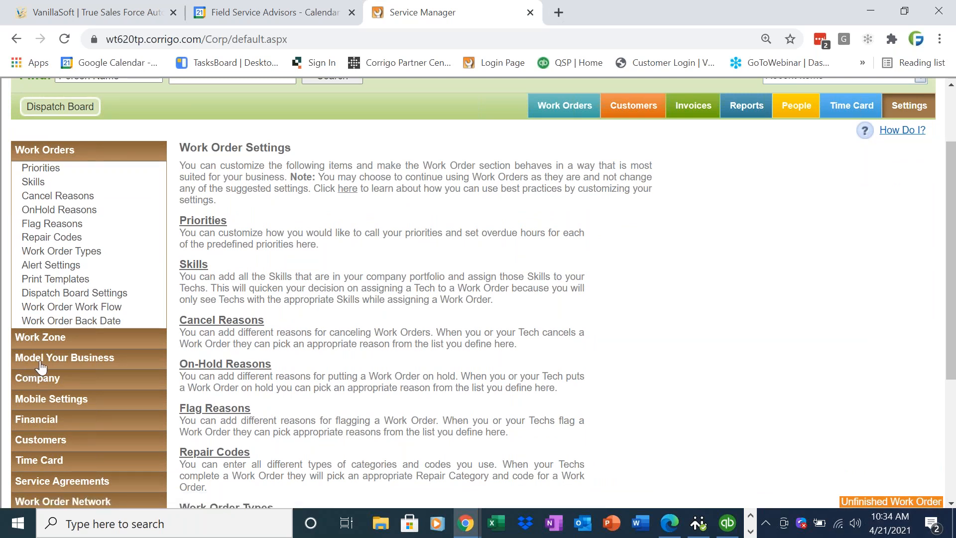
{"action": "left_click", "coordinate": [36, 338]}
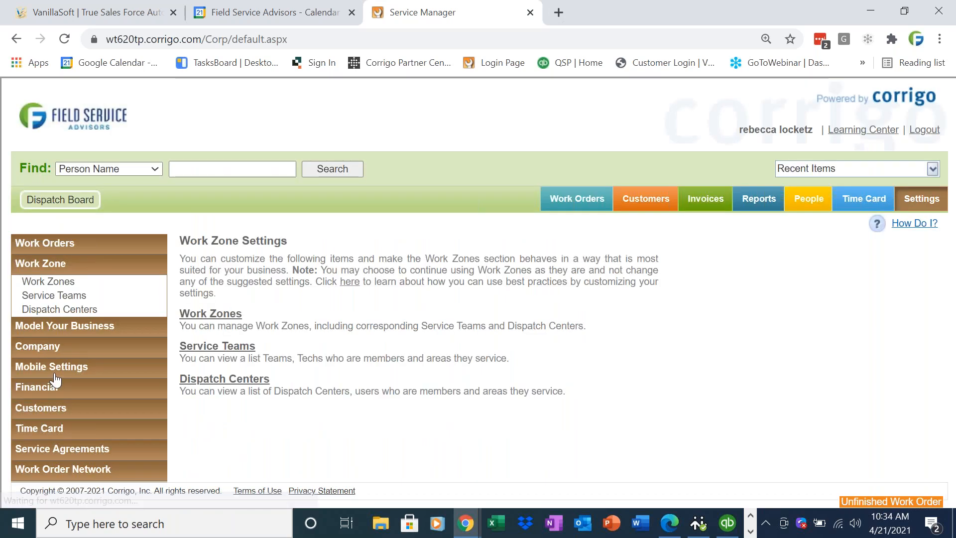
{"action": "left_click", "coordinate": [51, 329]}
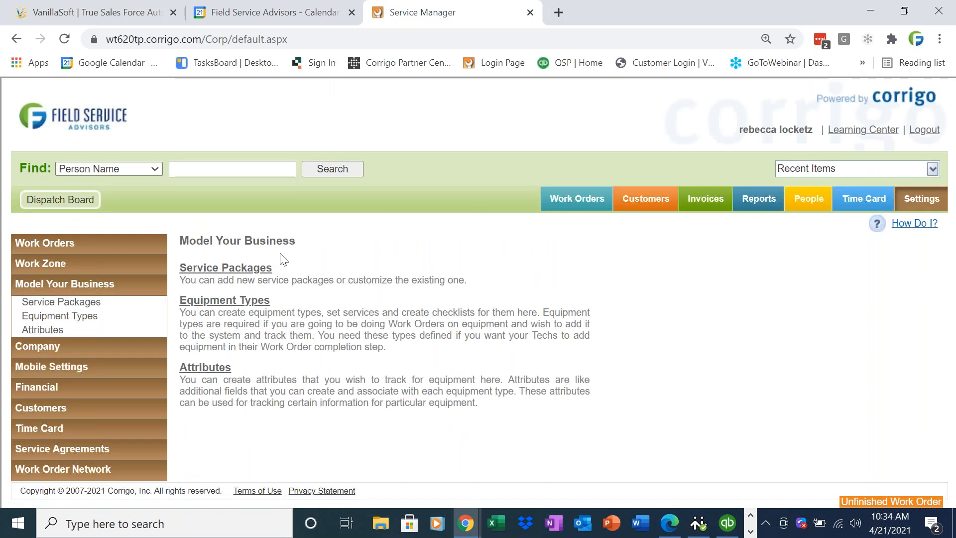
{"action": "left_click", "coordinate": [222, 370]}
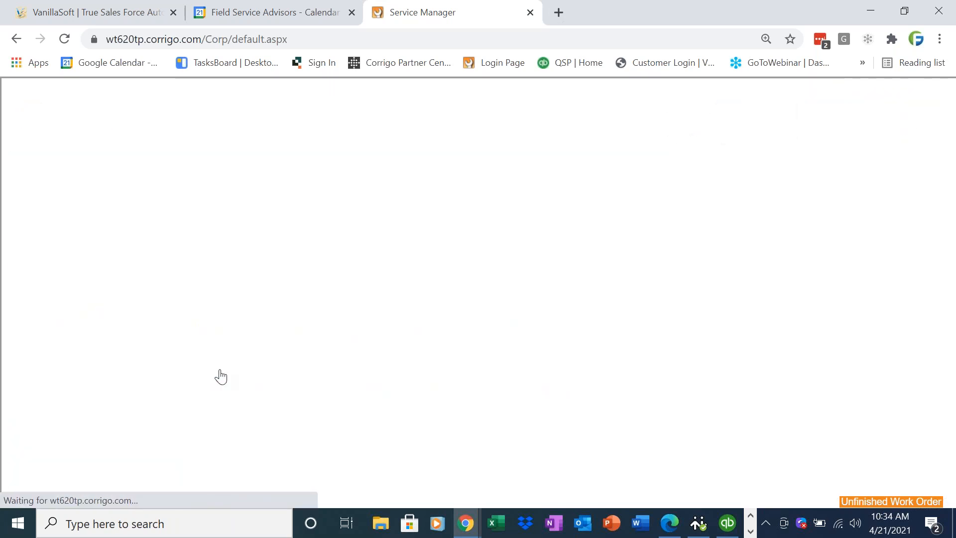
{"action": "scroll", "coordinate": [952, 335], "scroll_direction": "down", "scroll_amount": 3}
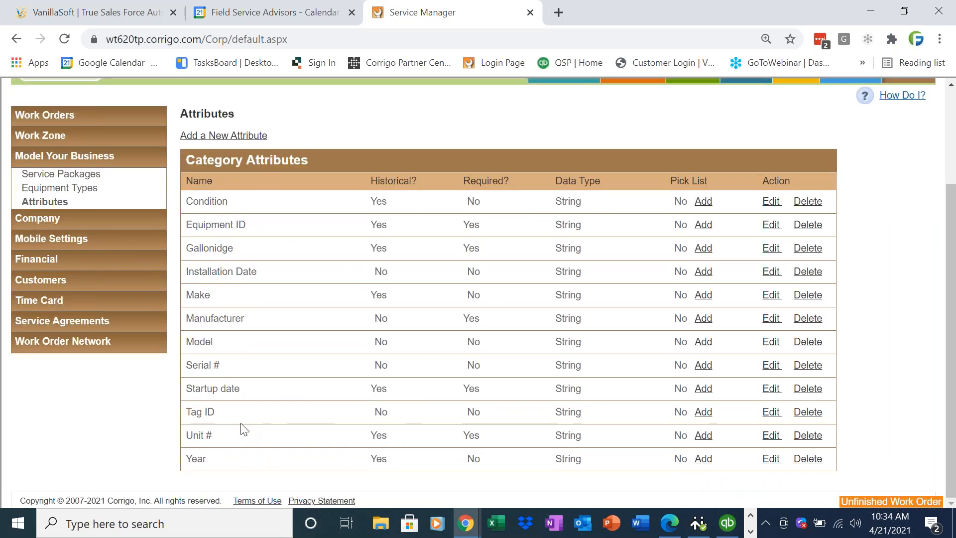
- Open the services setup of the A/C Unit equipment type
{"action": "left_click", "coordinate": [72, 195]}
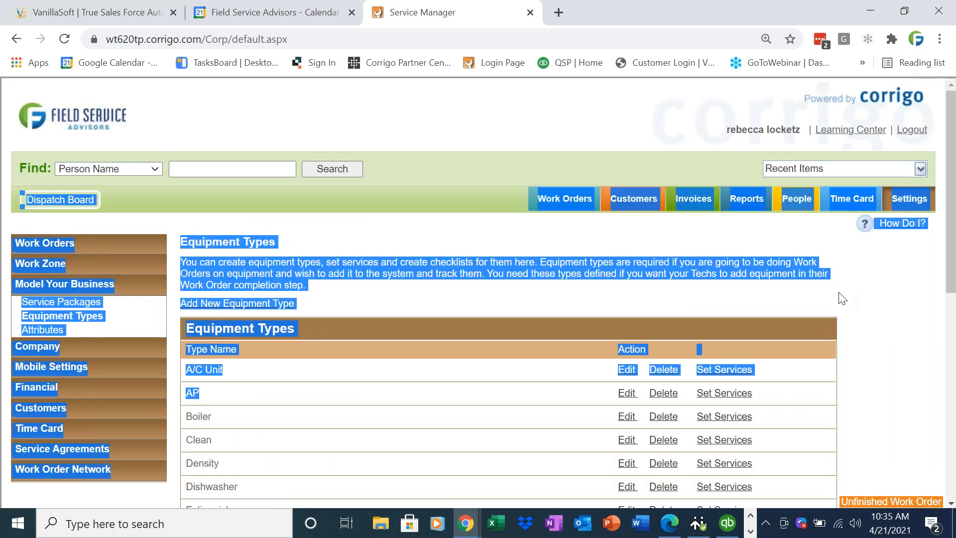
{"action": "scroll", "coordinate": [897, 288], "scroll_direction": "down", "scroll_amount": 3}
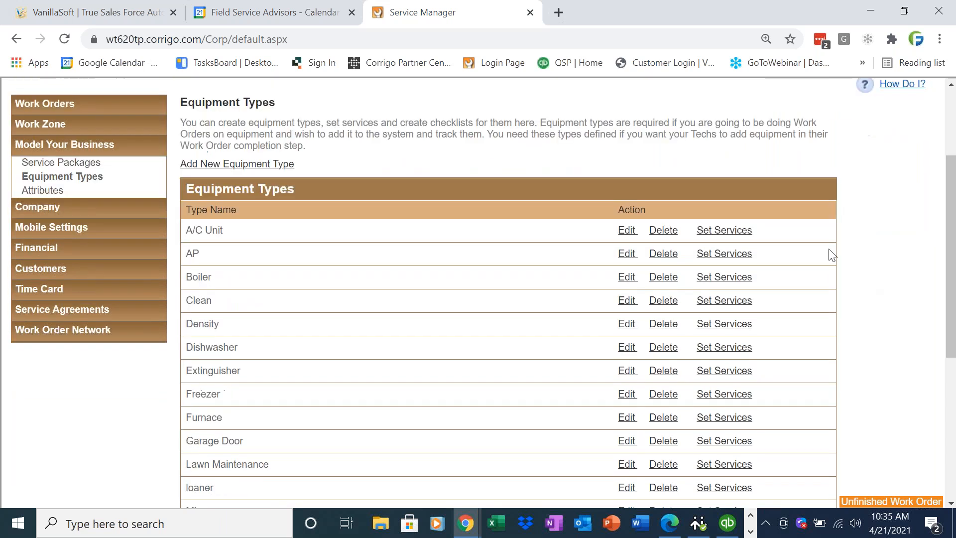
{"action": "left_click", "coordinate": [741, 231]}
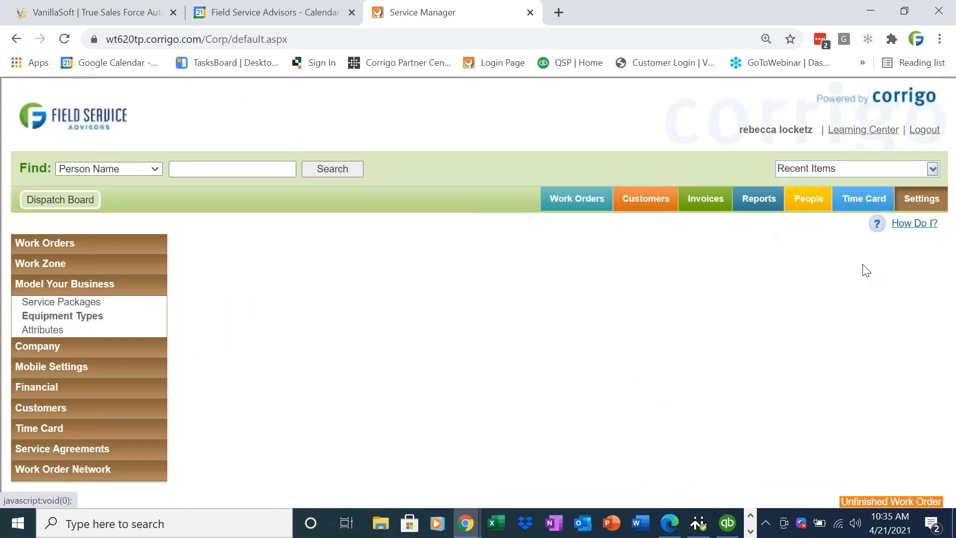
- Turn on tracking of the Make, Unit # and Year attributes for the A/C Unit equipment type
{"action": "left_click_drag", "start_coordinate": [949, 316], "coordinate": [949, 452]}
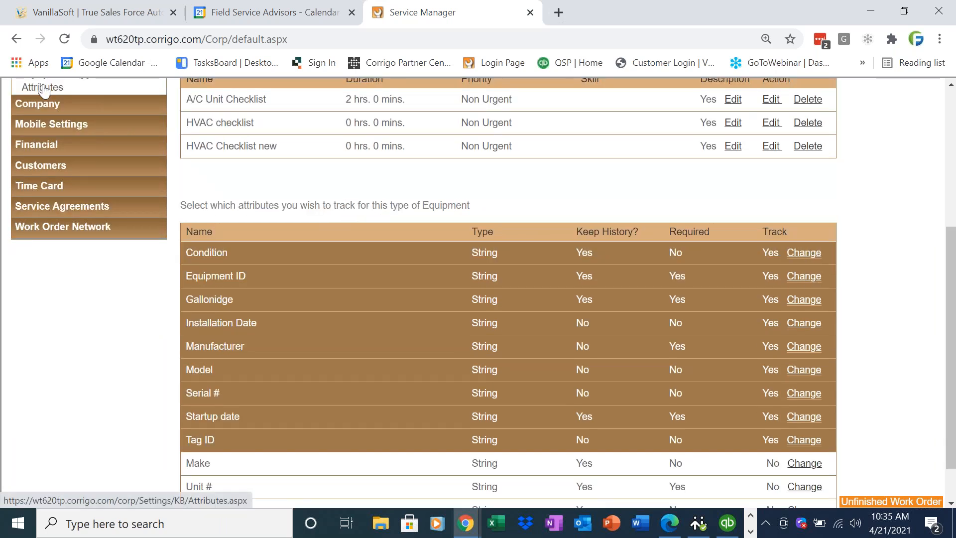
{"action": "left_click_drag", "start_coordinate": [950, 344], "coordinate": [950, 374]}
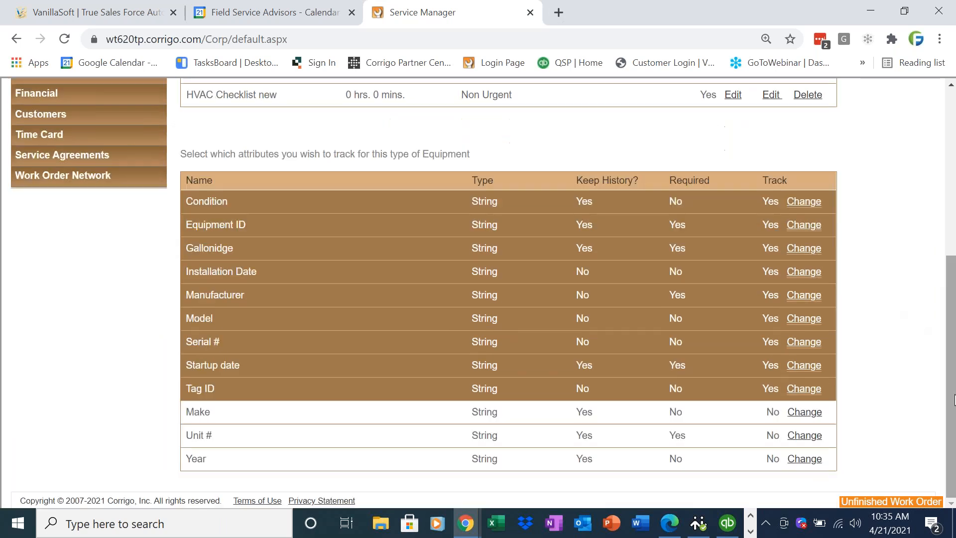
{"action": "left_click", "coordinate": [805, 419]}
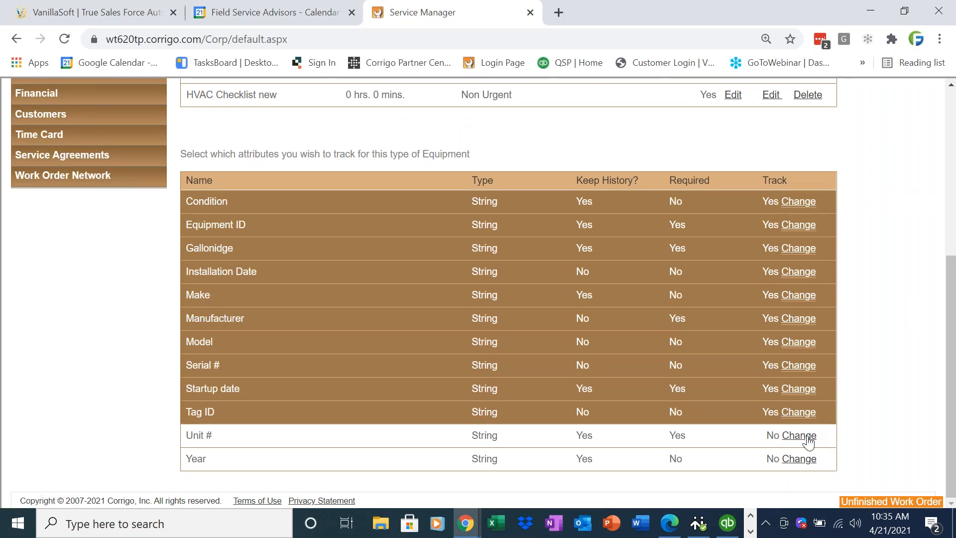
{"action": "left_click", "coordinate": [801, 437]}
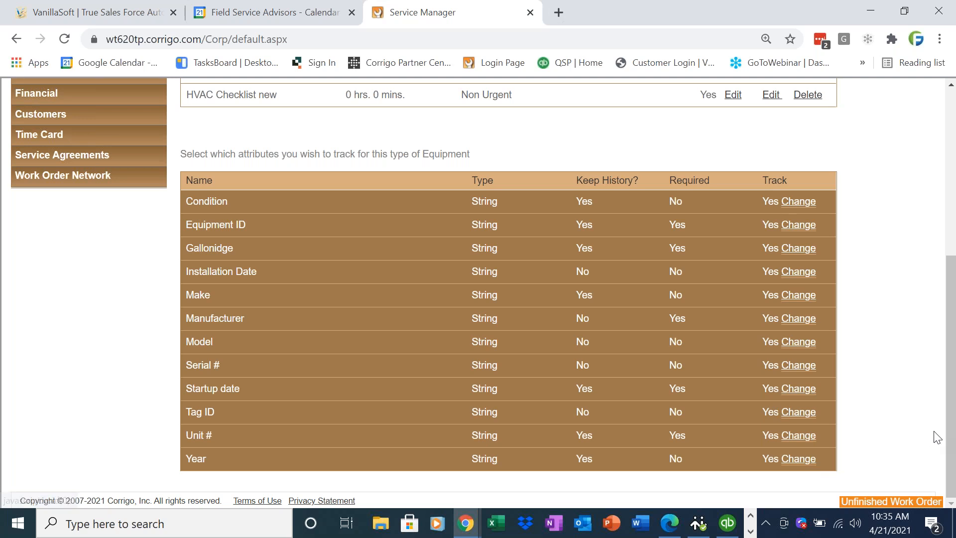
- Open the residential customer from the Recently Viewed customers and show the customer's full equipment list
{"action": "scroll", "coordinate": [951, 396], "scroll_direction": "up", "scroll_amount": 5}
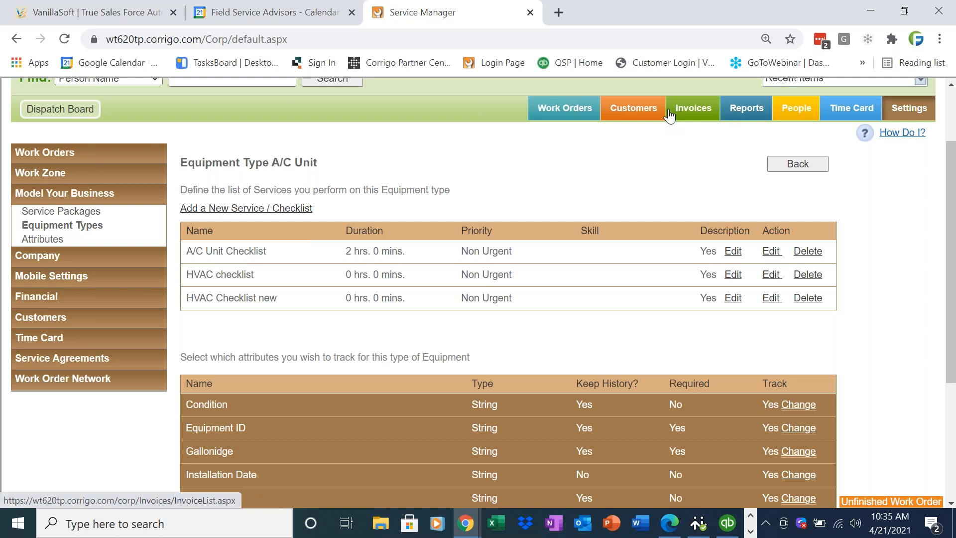
{"action": "left_click", "coordinate": [648, 110]}
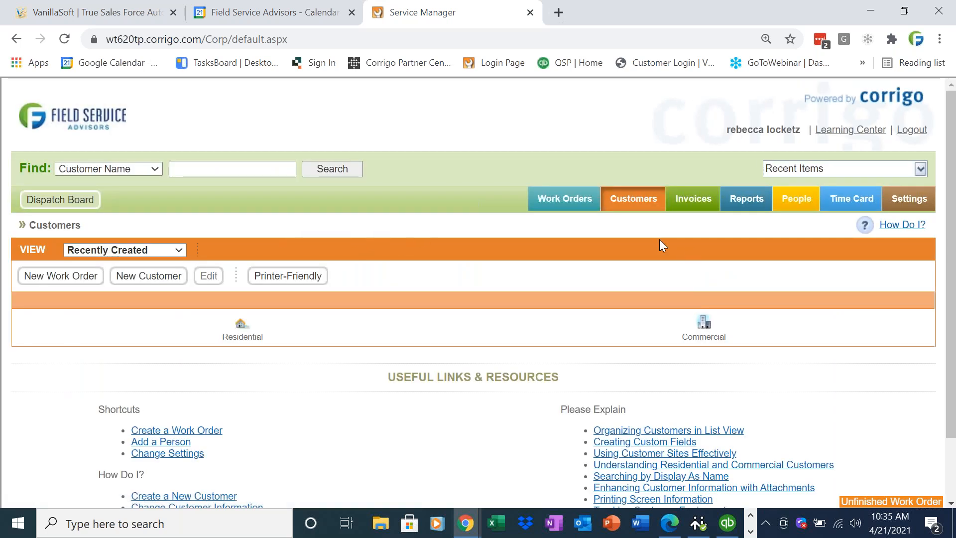
{"action": "left_click", "coordinate": [115, 252]}
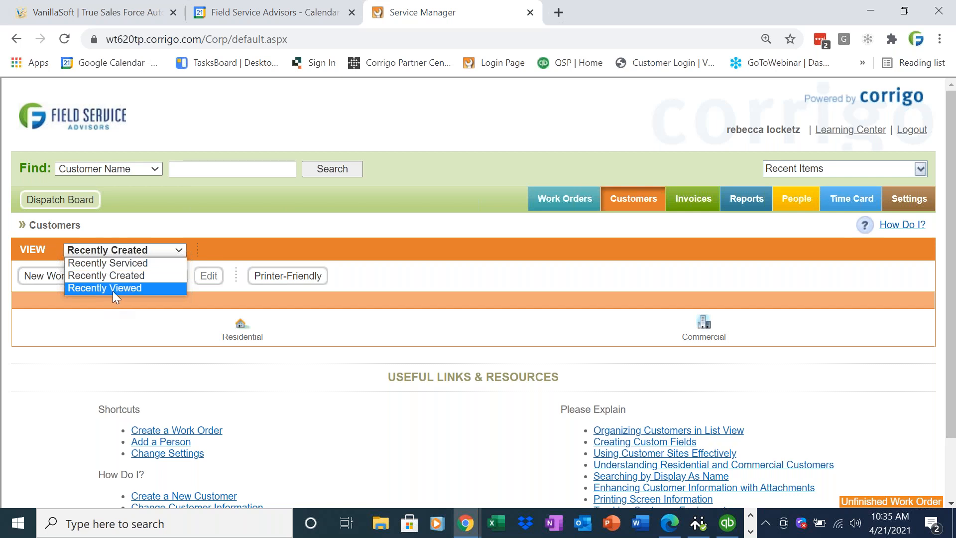
{"action": "left_click", "coordinate": [114, 288]}
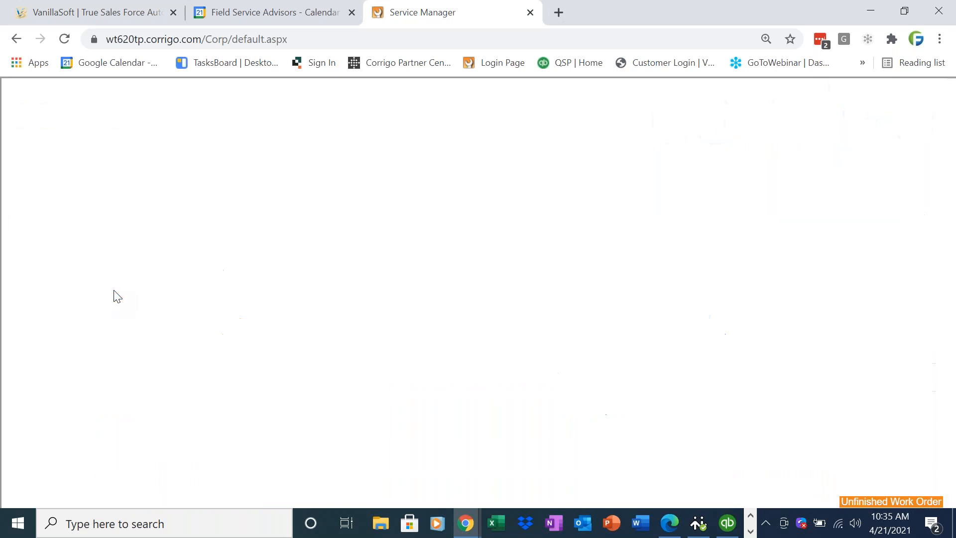
{"action": "left_click", "coordinate": [103, 323]}
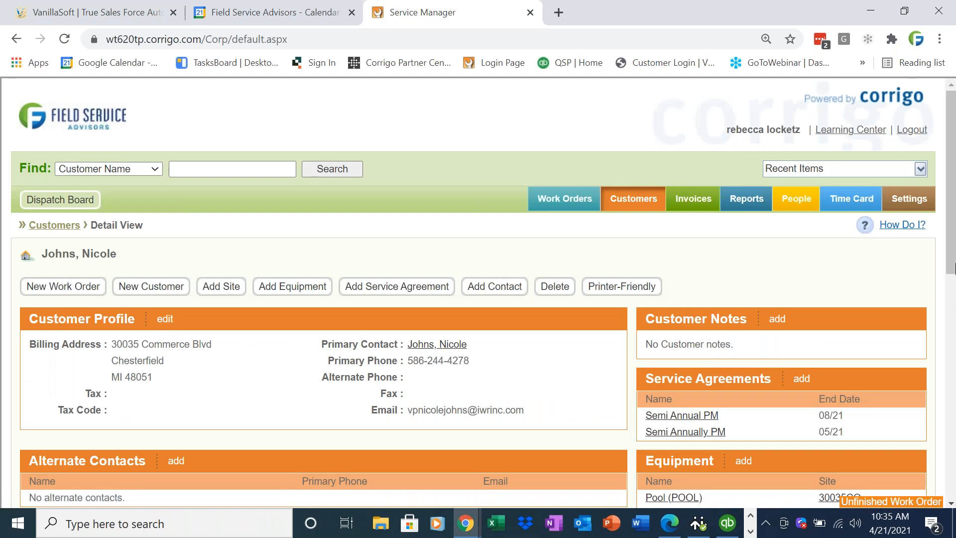
{"action": "scroll", "coordinate": [646, 387], "scroll_direction": "down", "scroll_amount": 3}
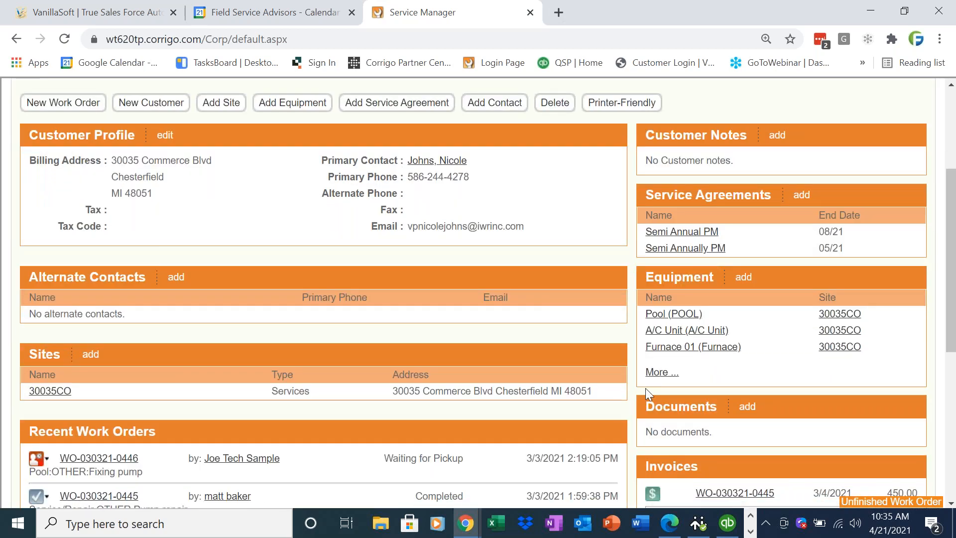
{"action": "left_click", "coordinate": [658, 373]}
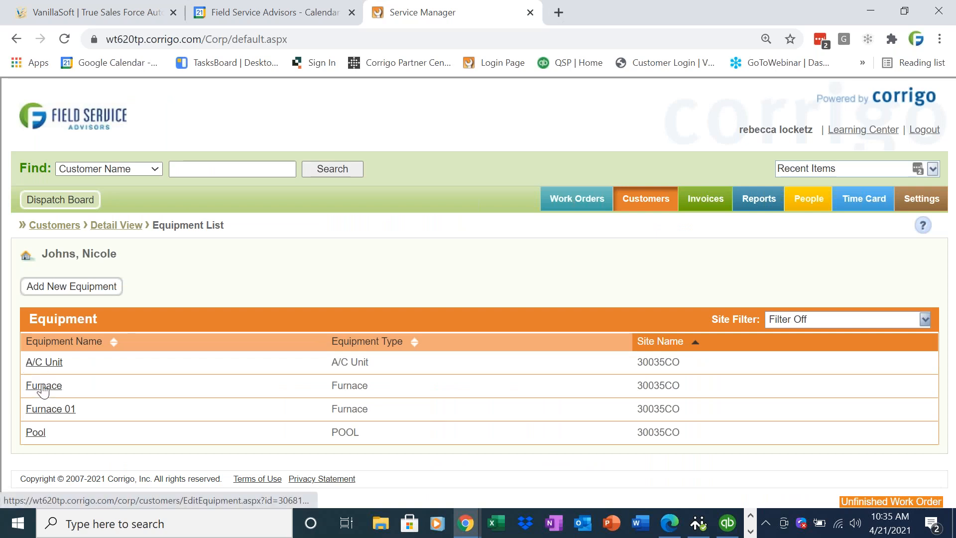
- Resume the unfinished work order and compare the services offered for the A/C Unit and Furnace categories, ending on Furnace
{"action": "left_click", "coordinate": [911, 503]}
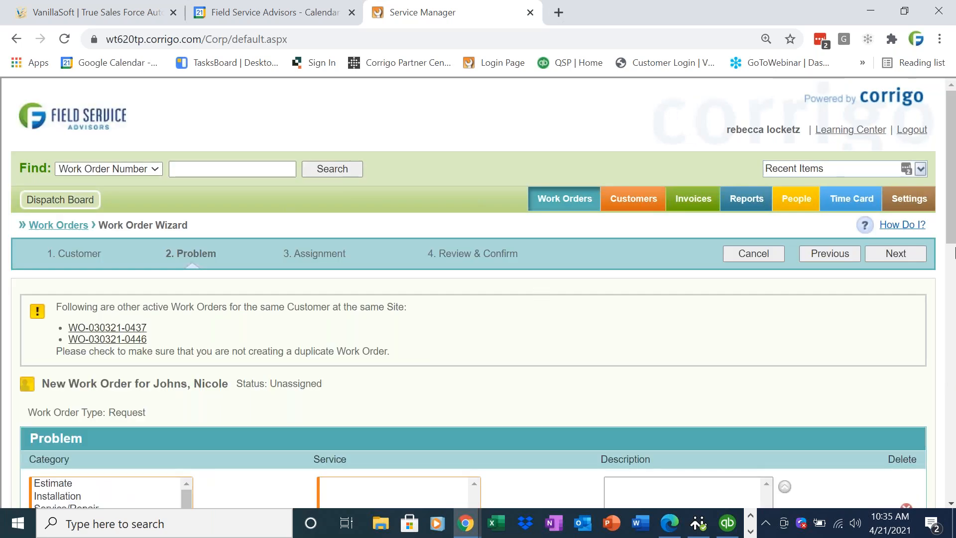
{"action": "scroll", "coordinate": [75, 368], "scroll_direction": "down", "scroll_amount": 4}
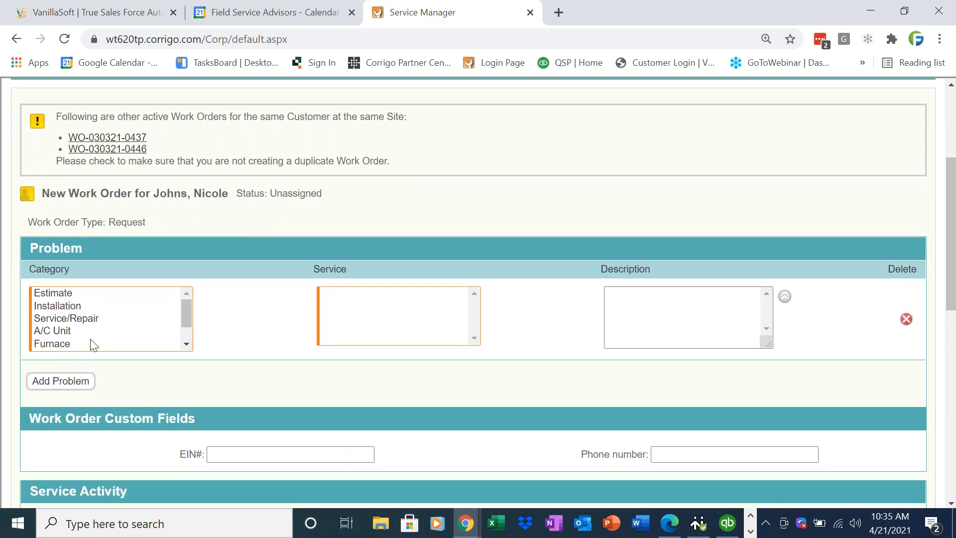
{"action": "left_click", "coordinate": [99, 331]}
{"action": "left_click", "coordinate": [85, 257]}
{"action": "left_click_drag", "start_coordinate": [186, 280], "coordinate": [186, 286]}
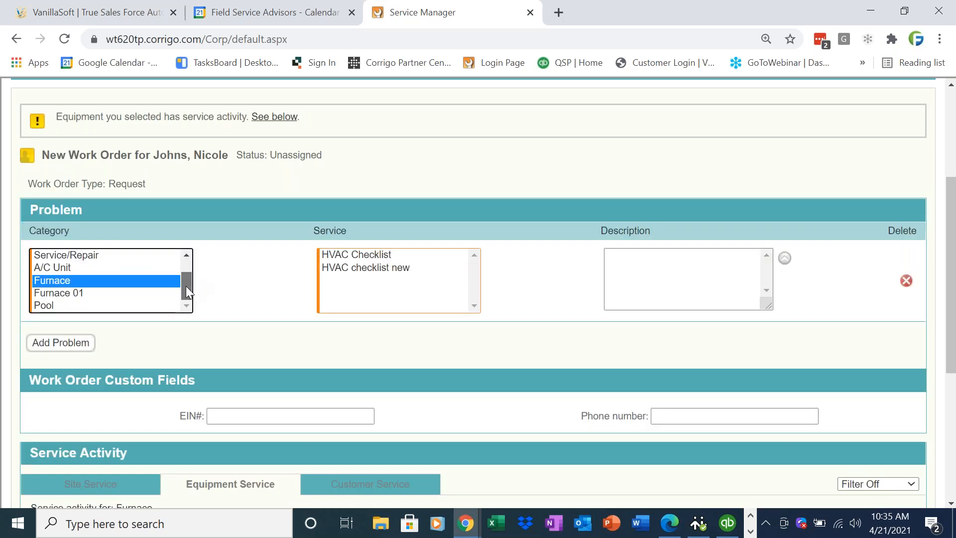
{"action": "left_click_drag", "start_coordinate": [951, 321], "coordinate": [953, 360]}
{"action": "left_click", "coordinate": [62, 181]}
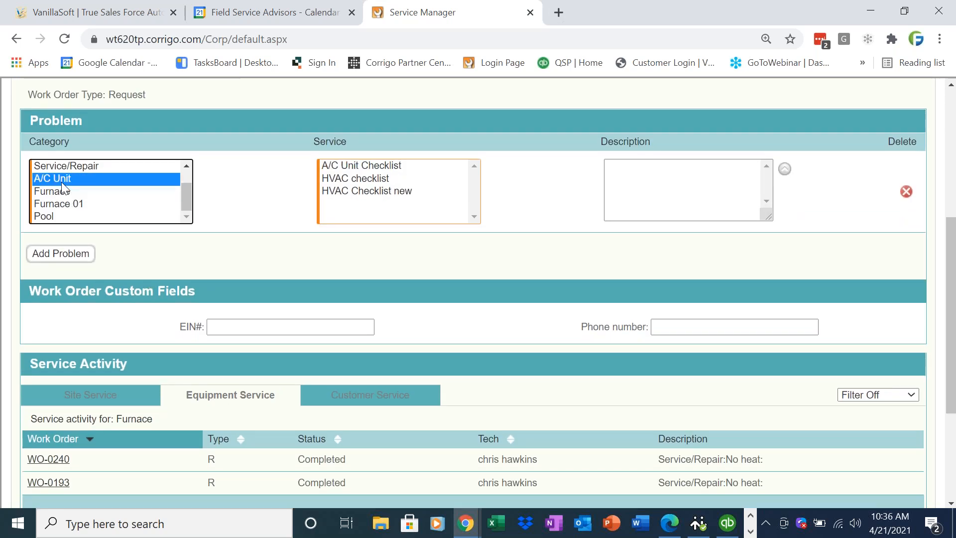
{"action": "left_click", "coordinate": [61, 190]}
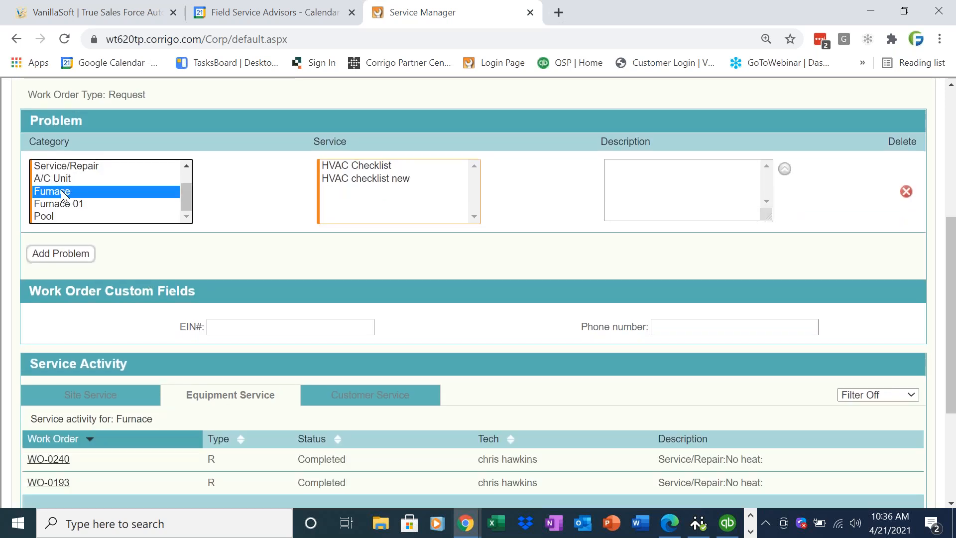
- Compare the site's service activity with the equipment service activity for the Furnace
{"action": "left_click", "coordinate": [92, 402]}
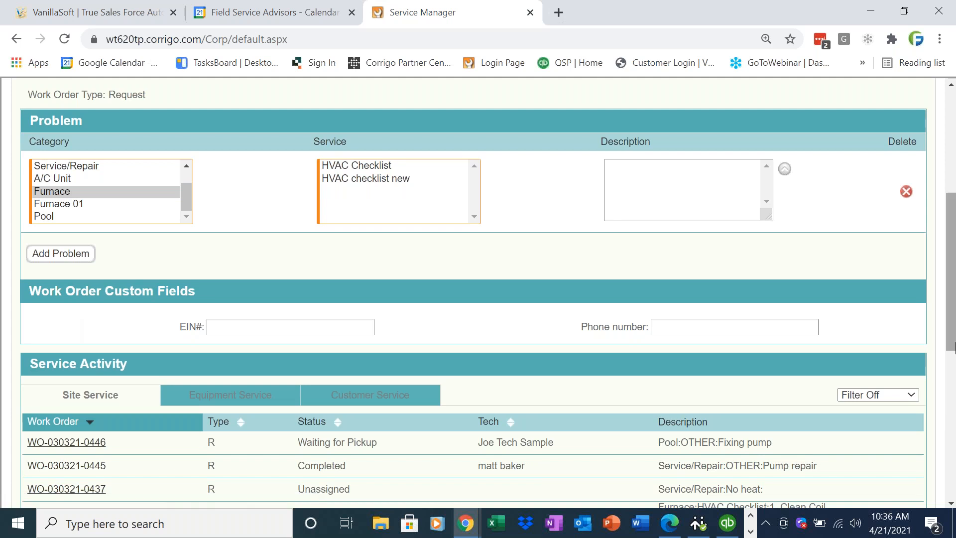
{"action": "left_click_drag", "start_coordinate": [951, 345], "coordinate": [950, 414]}
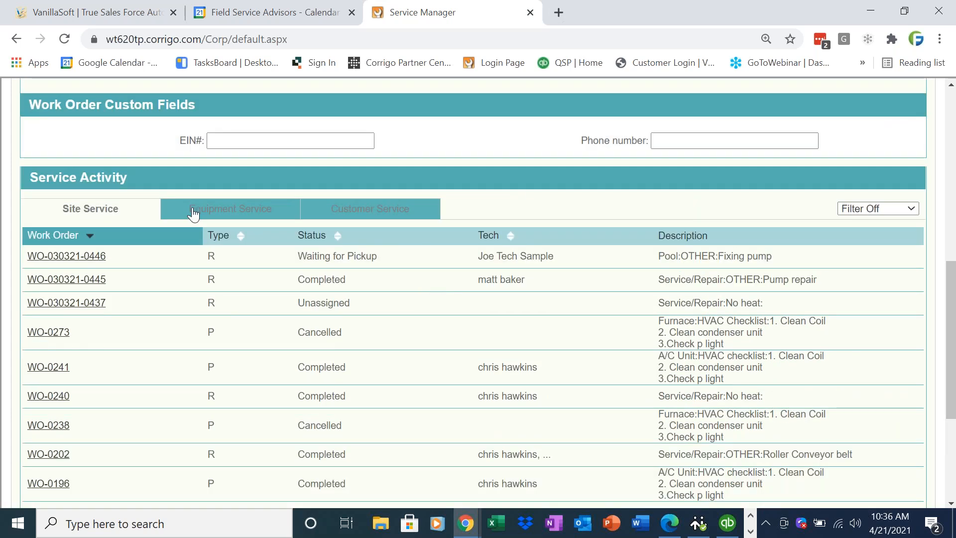
{"action": "left_click", "coordinate": [243, 212]}
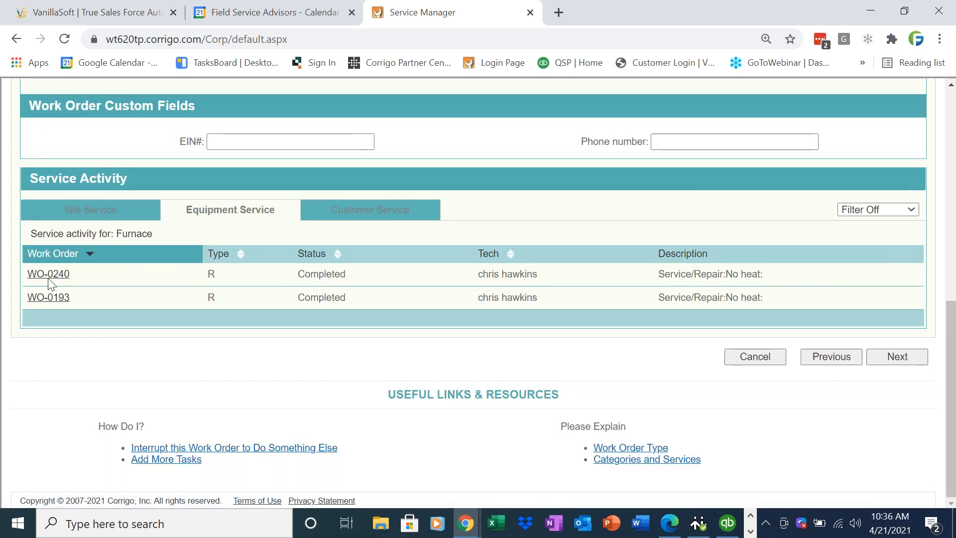
{"action": "left_click_drag", "start_coordinate": [951, 324], "coordinate": [951, 223]}
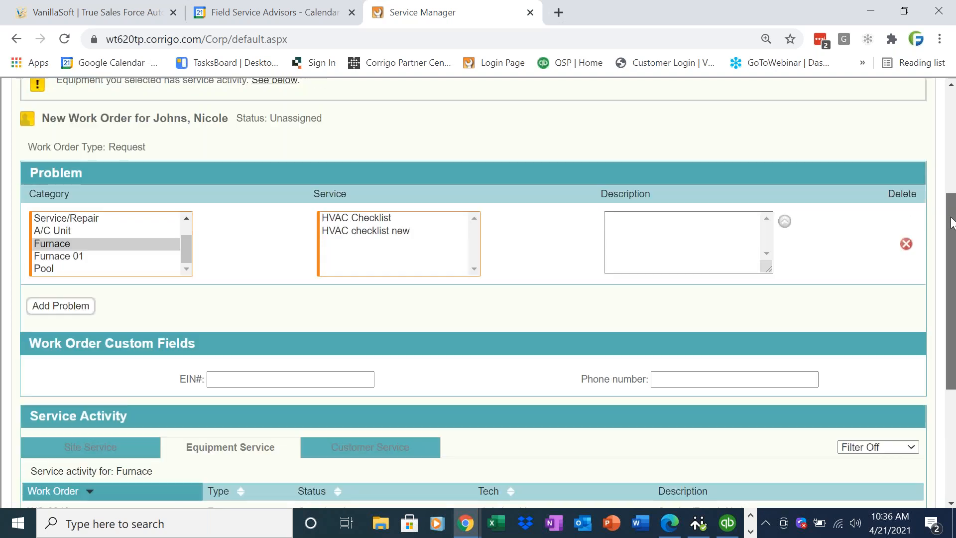
- Check the services for Furnace 01 and Pool, and cancel the new work order
{"action": "left_click", "coordinate": [80, 257]}
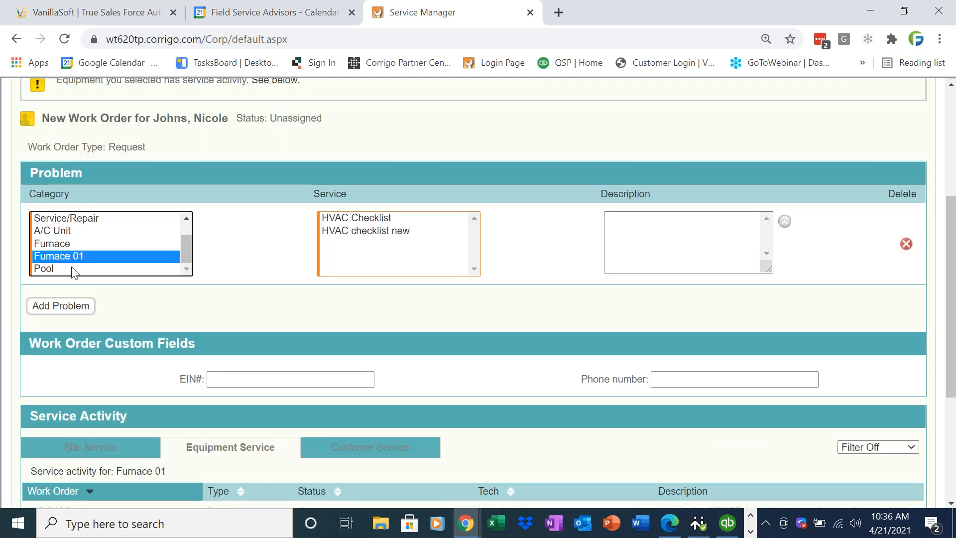
{"action": "left_click", "coordinate": [74, 270]}
{"action": "scroll", "coordinate": [952, 244], "scroll_direction": "up", "scroll_amount": 5}
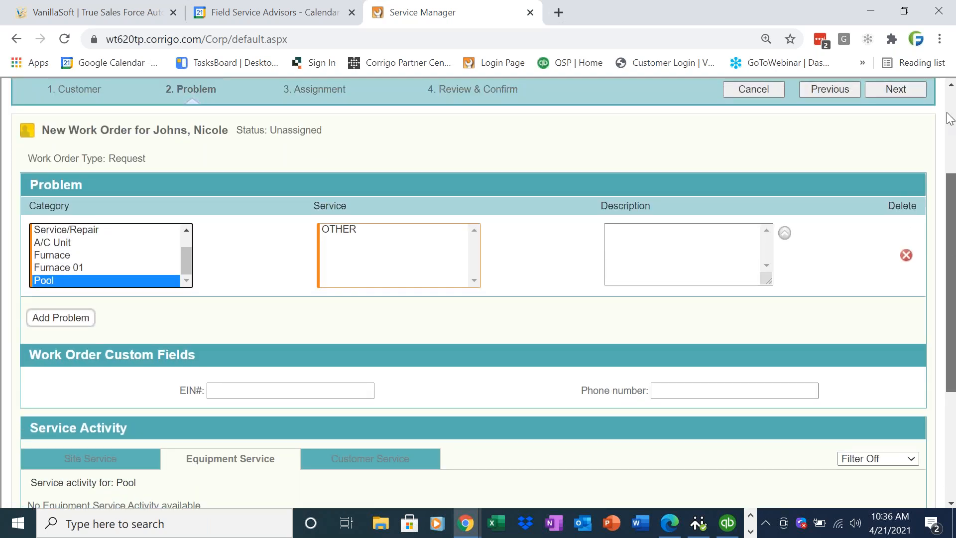
{"action": "left_click", "coordinate": [769, 255]}
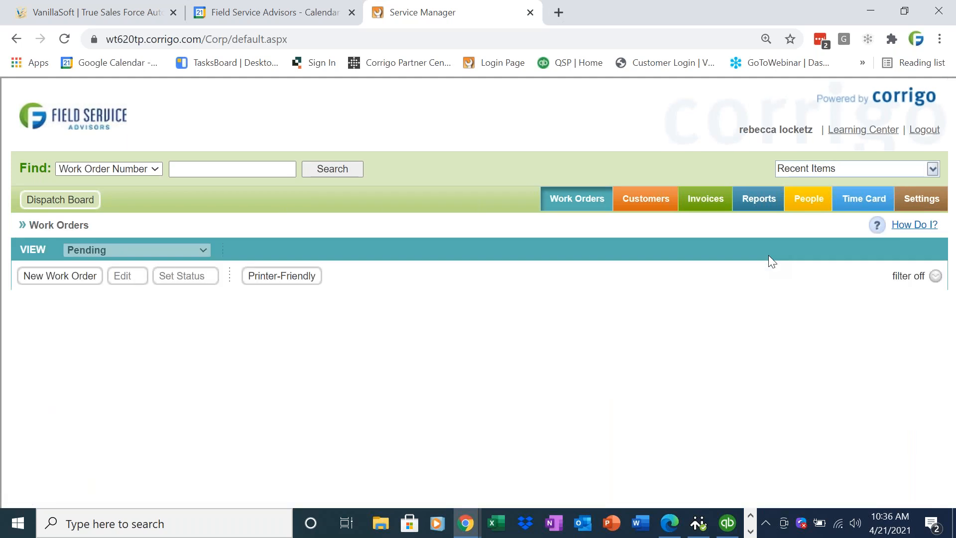
- Open the residential customer on Commerce Blvd from the Recently Viewed customers and review the profile, service agreements and equipment
{"action": "left_click", "coordinate": [638, 199]}
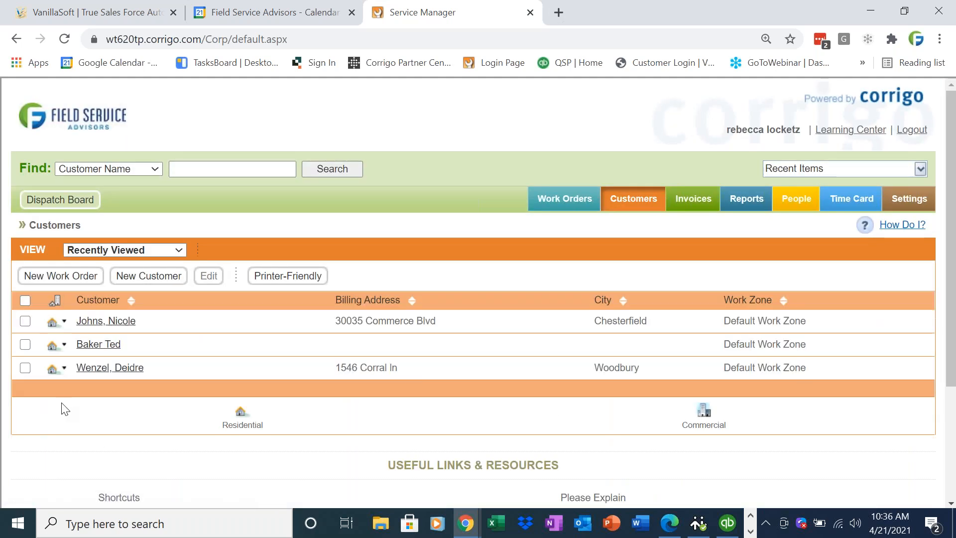
{"action": "left_click", "coordinate": [104, 322]}
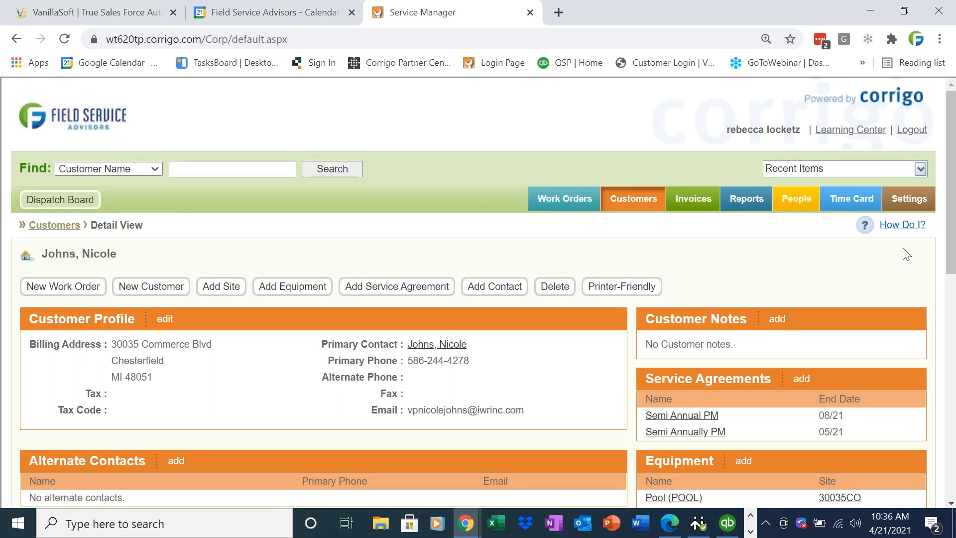
{"action": "left_click_drag", "start_coordinate": [954, 255], "coordinate": [955, 261]}
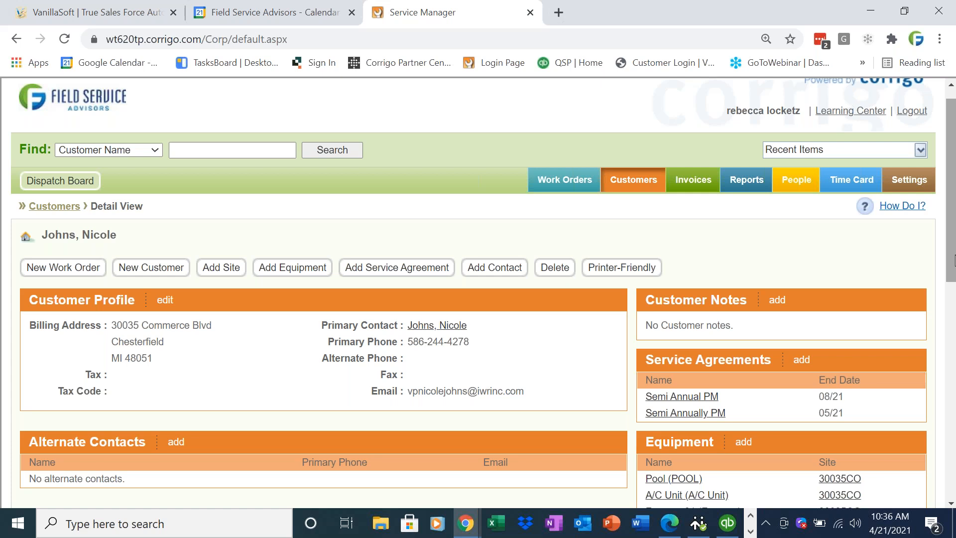
- Open the Printout Footers in the Company settings and examine the work order and invoice footer texts
{"action": "left_click", "coordinate": [911, 192]}
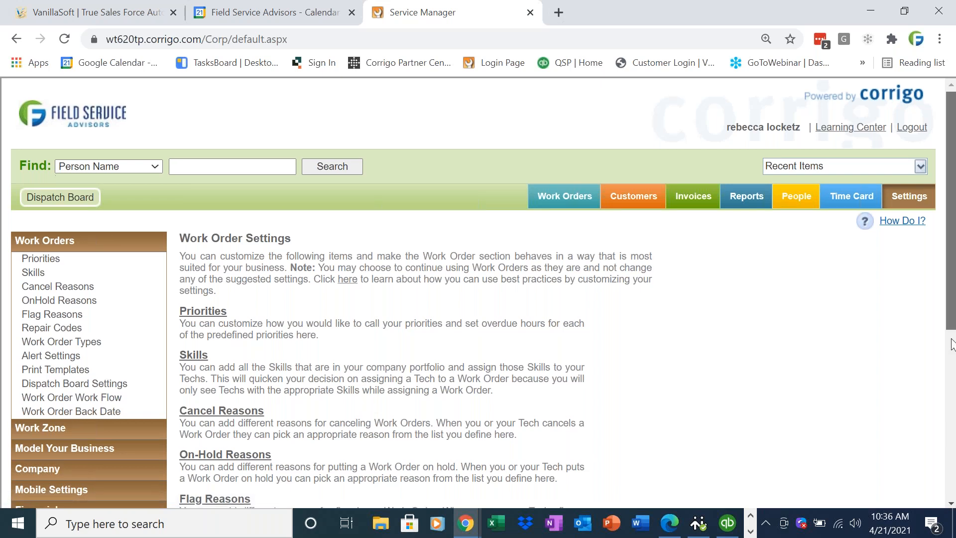
{"action": "scroll", "coordinate": [226, 317], "scroll_direction": "down", "scroll_amount": 3}
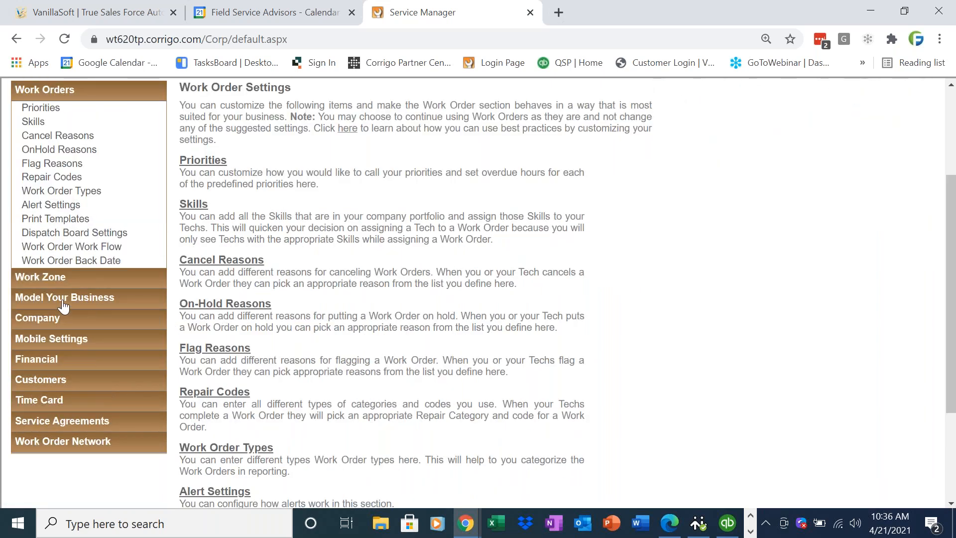
{"action": "left_click", "coordinate": [47, 322]}
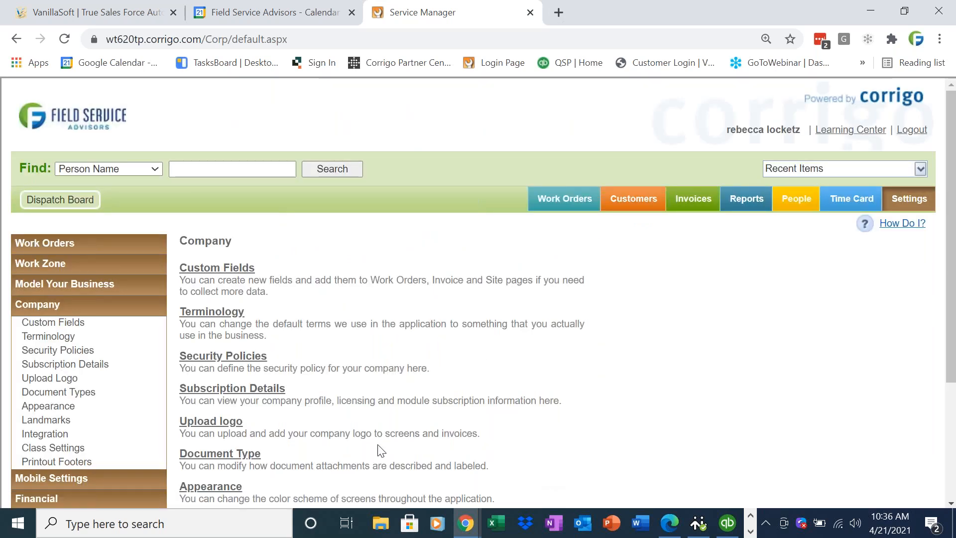
{"action": "left_click", "coordinate": [75, 461]}
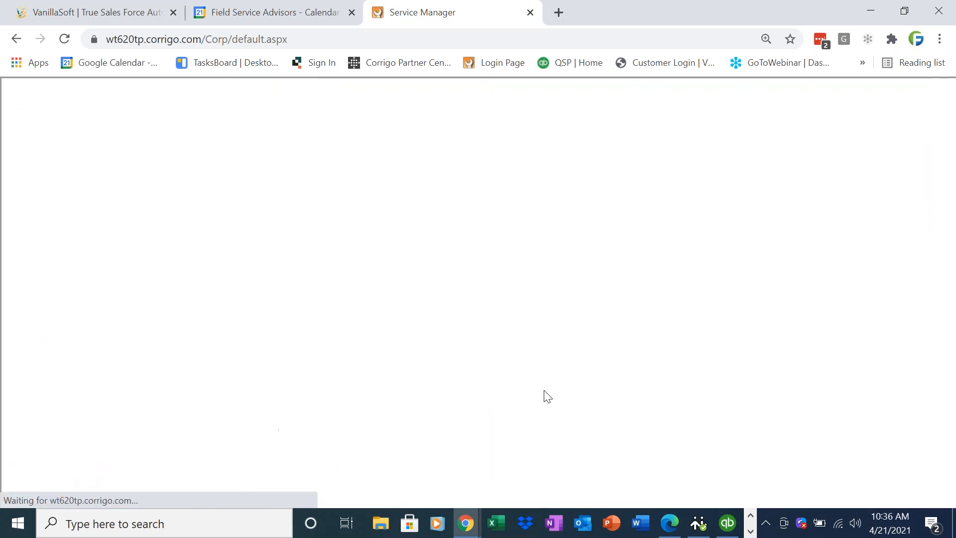
{"action": "scroll", "coordinate": [833, 323], "scroll_direction": "down", "scroll_amount": 4}
{"action": "left_click", "coordinate": [312, 253]}
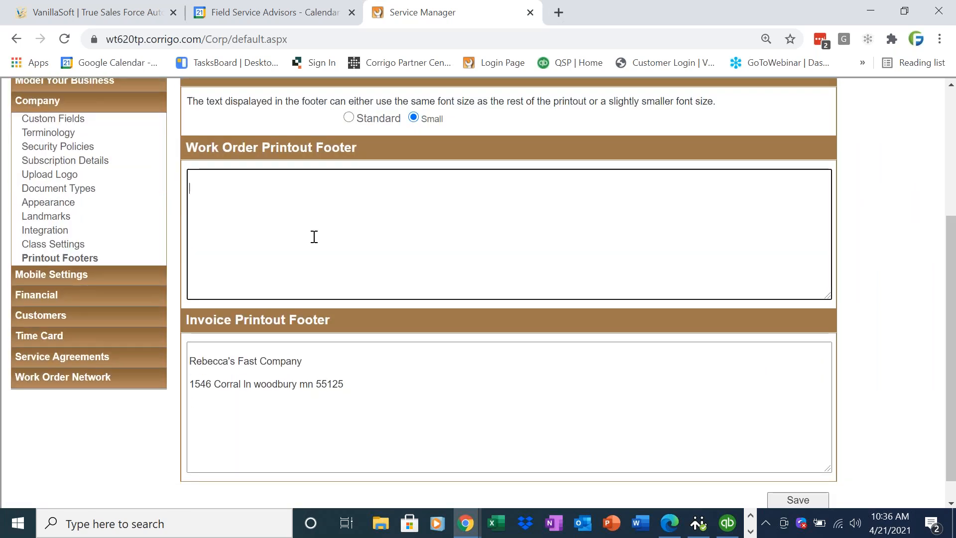
{"action": "left_click", "coordinate": [407, 430]}
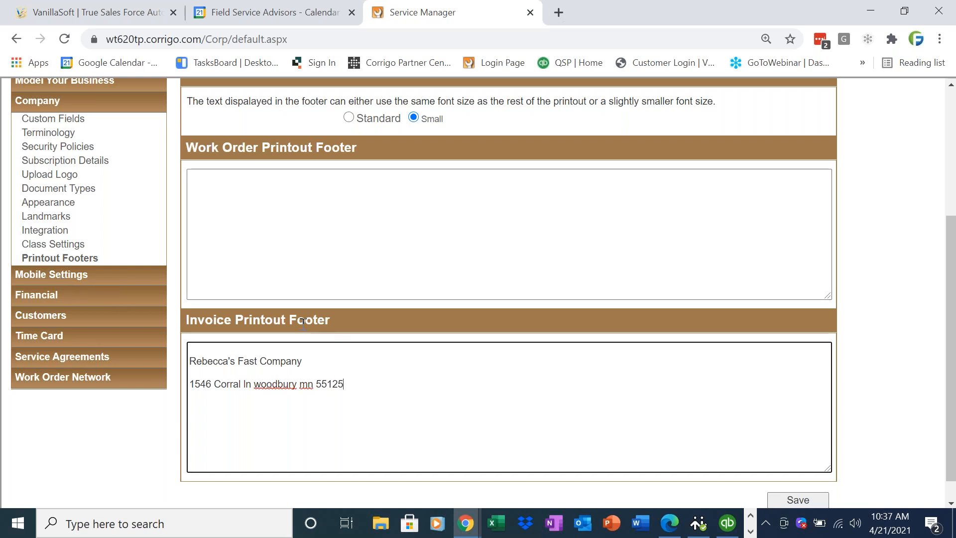
- Open the Primary Work Order Details in the Mobile Settings and review the fields available for the device's details screen
{"action": "left_click", "coordinate": [66, 275]}
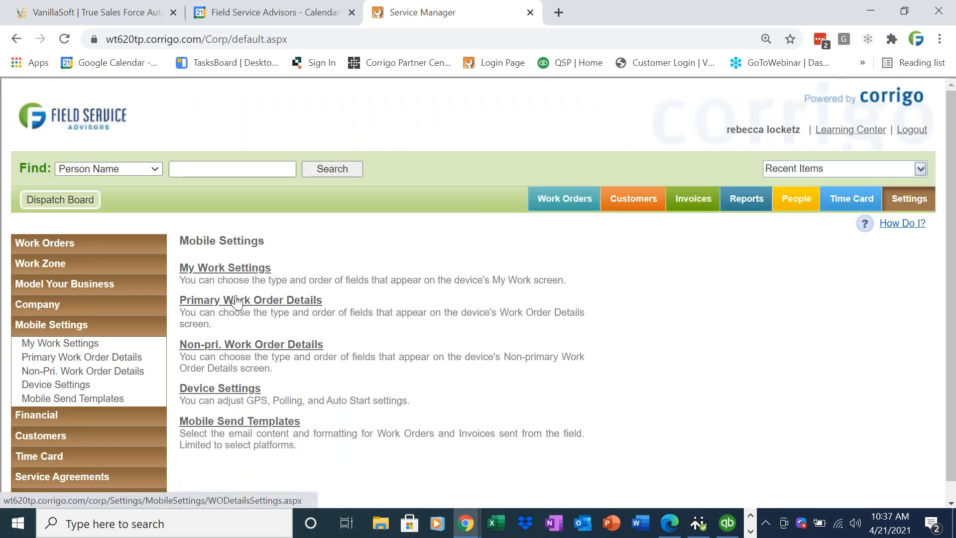
{"action": "left_click", "coordinate": [239, 304]}
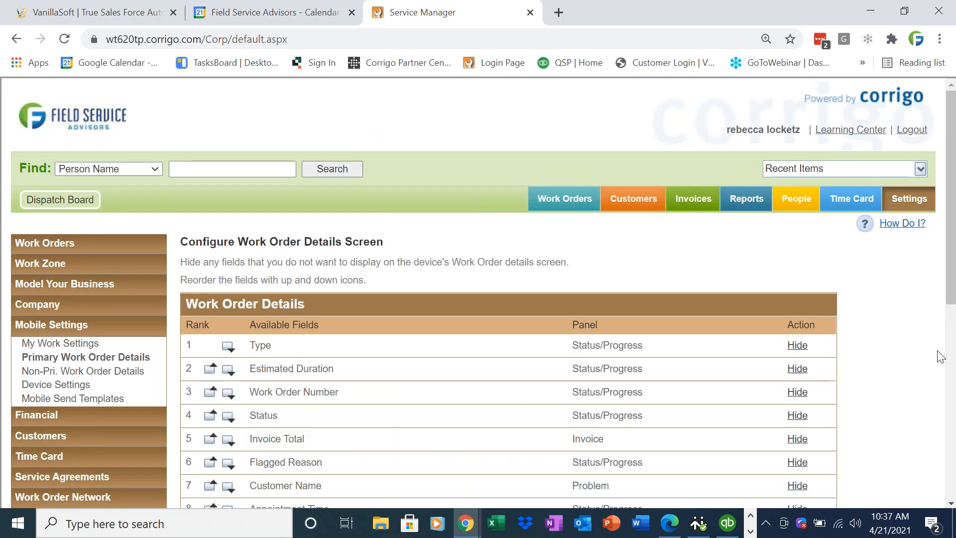
{"action": "scroll", "coordinate": [954, 340], "scroll_direction": "down", "scroll_amount": 3}
{"action": "mouse_move", "coordinate": [953, 340]}
{"action": "left_mouse_down"}
{"action": "mouse_move", "coordinate": [951, 457]}
{"action": "mouse_move", "coordinate": [948, 320]}
{"action": "mouse_move", "coordinate": [952, 339]}
{"action": "left_mouse_up"}
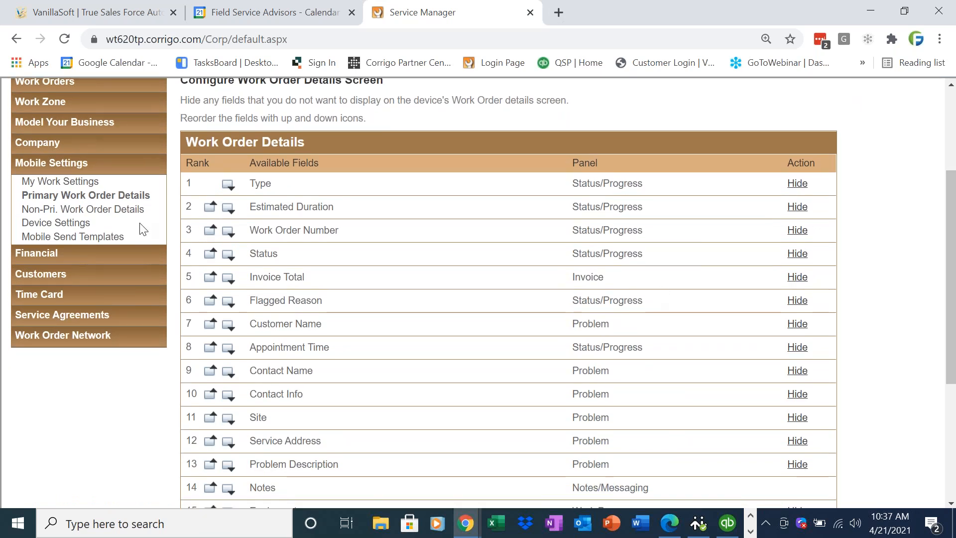
- Open the Company Custom Fields for work orders and check which record types can have custom fields
{"action": "left_click", "coordinate": [55, 145]}
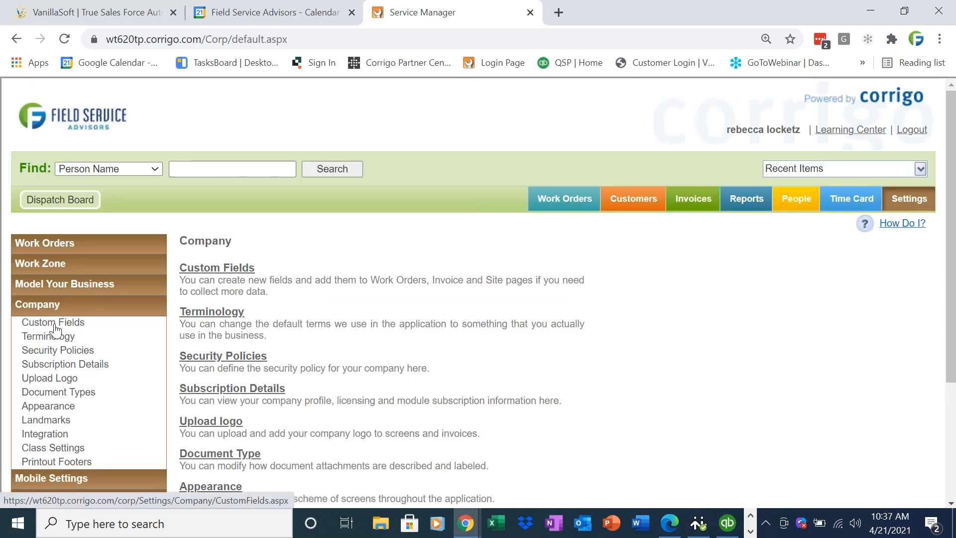
{"action": "left_click", "coordinate": [55, 325]}
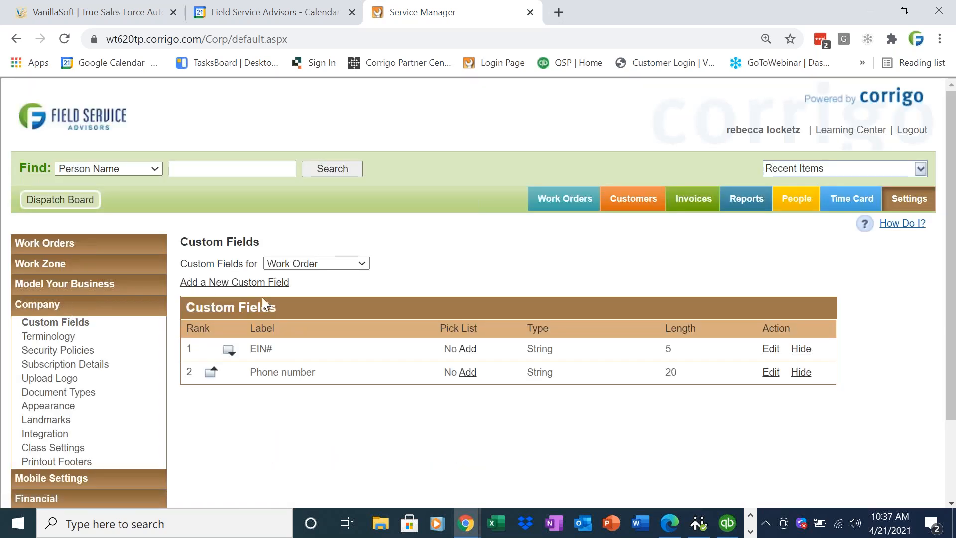
{"action": "left_click", "coordinate": [306, 267]}
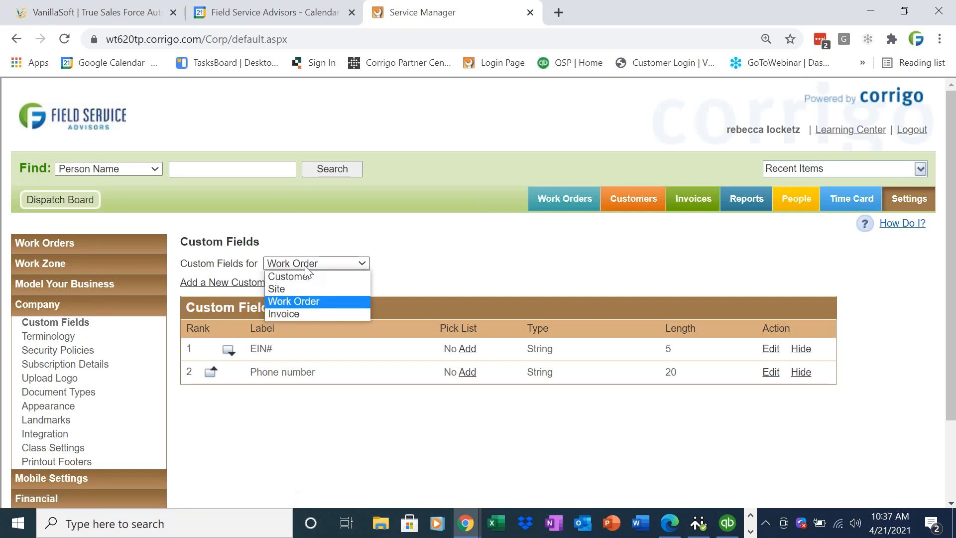
{"action": "left_click", "coordinate": [305, 267]}
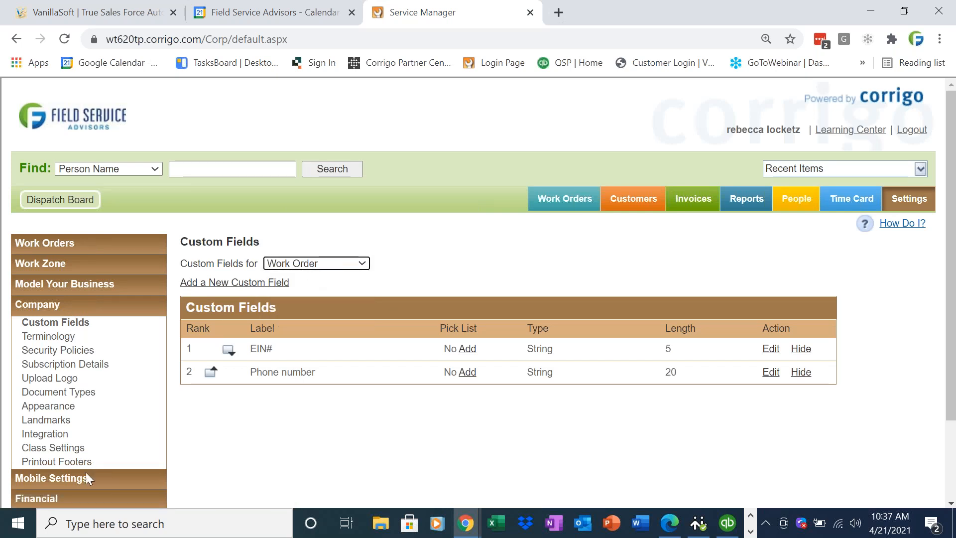
- Set the Appointment Type field to show on the mobile Primary Work Order Details screen
{"action": "scroll", "coordinate": [955, 259], "scroll_direction": "down", "scroll_amount": 3}
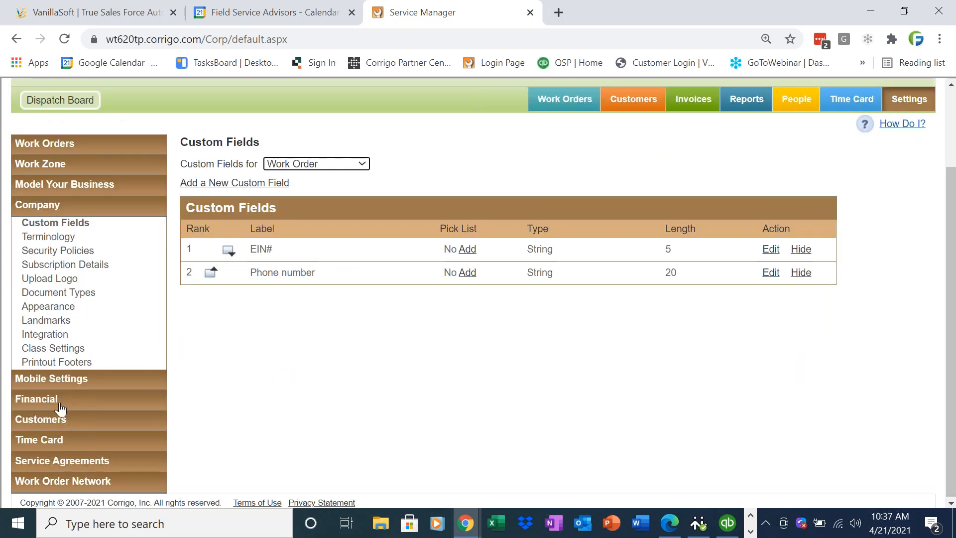
{"action": "left_click", "coordinate": [56, 381]}
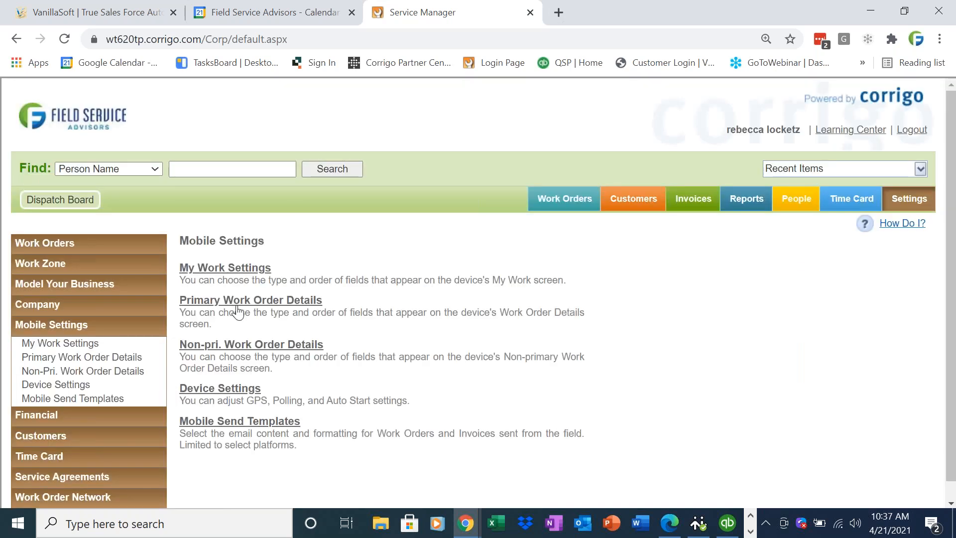
{"action": "left_click", "coordinate": [238, 300]}
{"action": "scroll", "coordinate": [942, 425], "scroll_direction": "down", "scroll_amount": 2}
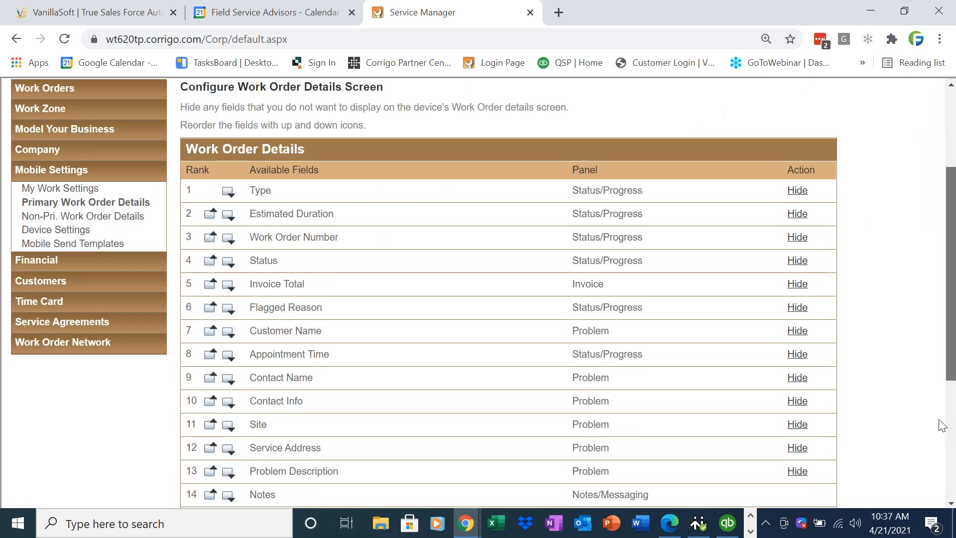
{"action": "scroll", "coordinate": [943, 425], "scroll_direction": "down", "scroll_amount": 4}
{"action": "left_click_drag", "start_coordinate": [334, 396], "coordinate": [252, 395]}
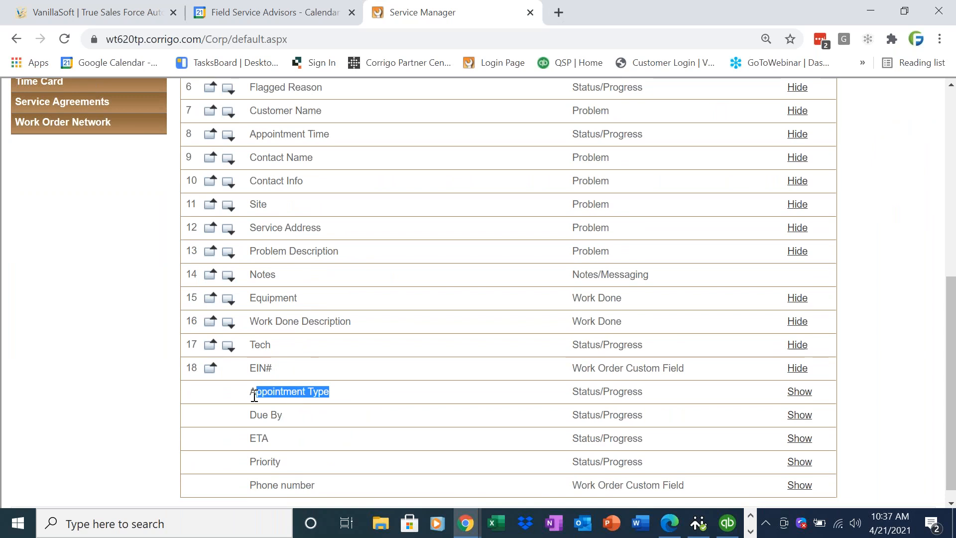
{"action": "left_click", "coordinate": [799, 393]}
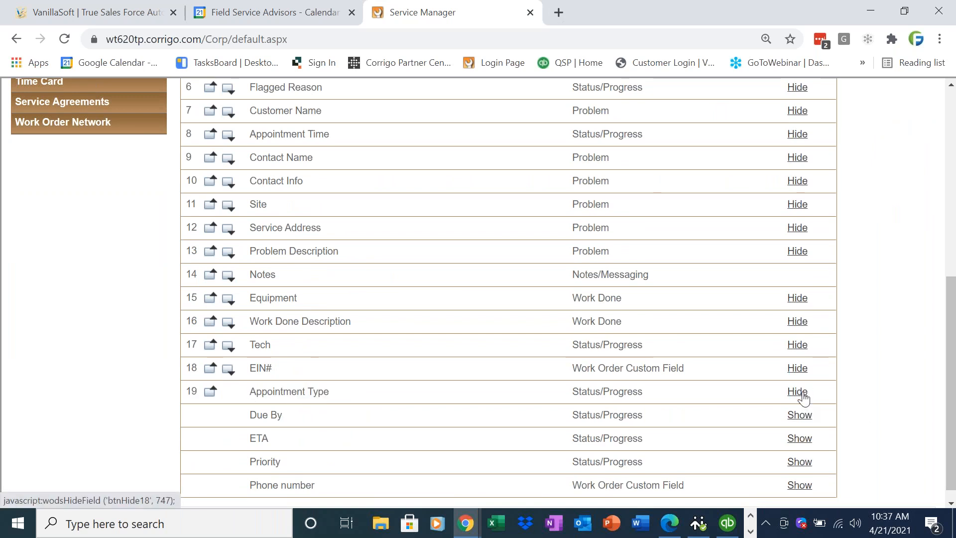
{"action": "left_click_drag", "start_coordinate": [350, 394], "coordinate": [250, 394]}
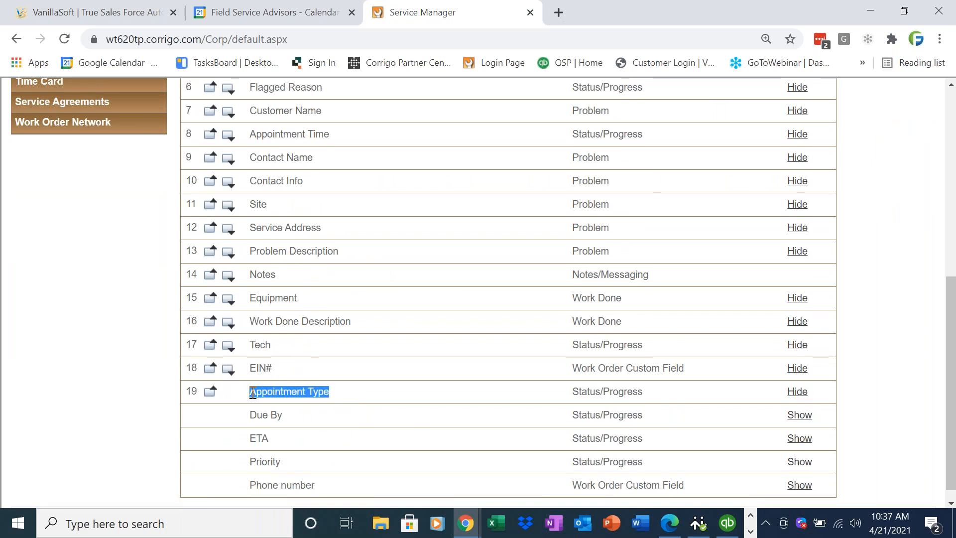
- Start a new work order for the customer of the pending work order and advance it to the Problem stage
{"action": "left_click_drag", "start_coordinate": [955, 368], "coordinate": [952, 239]}
{"action": "left_click", "coordinate": [579, 88]}
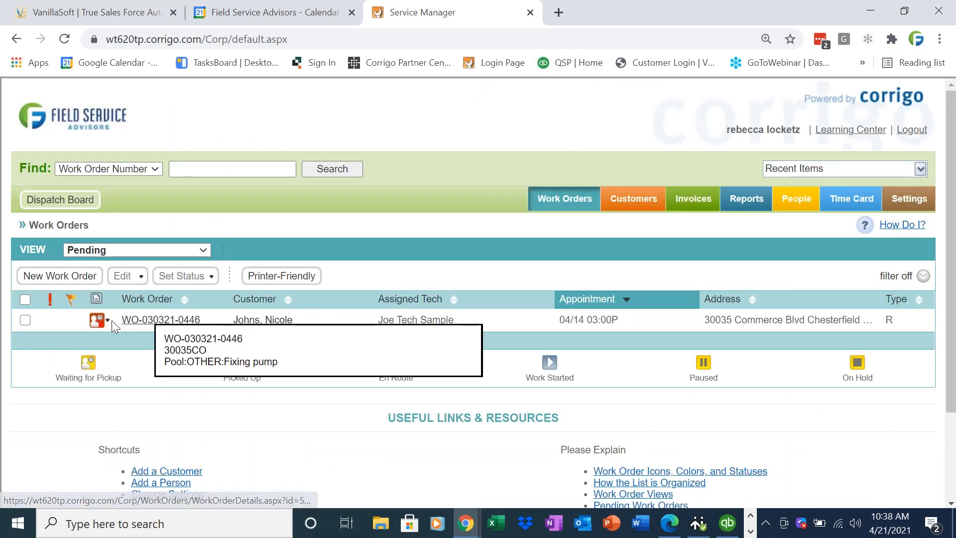
{"action": "mouse_move", "coordinate": [140, 325]}
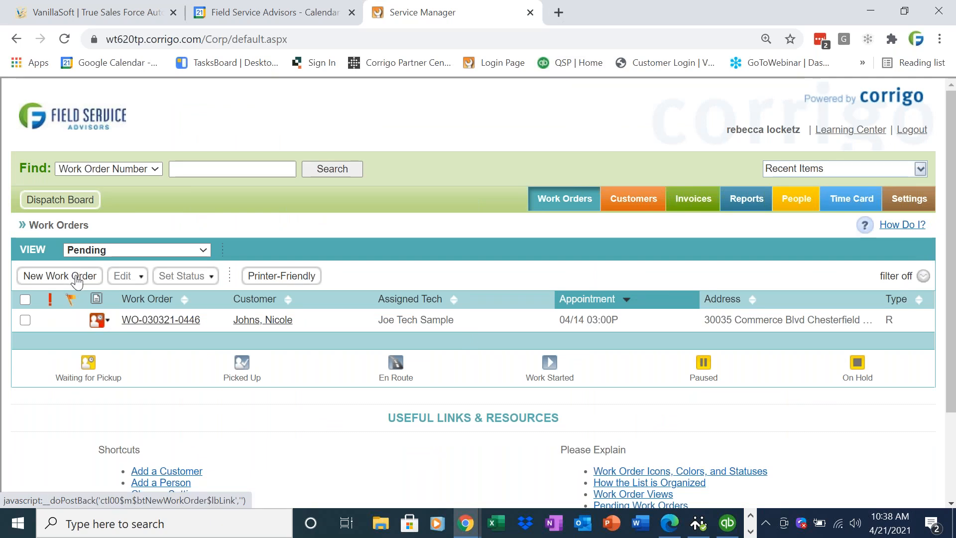
{"action": "left_click", "coordinate": [248, 322]}
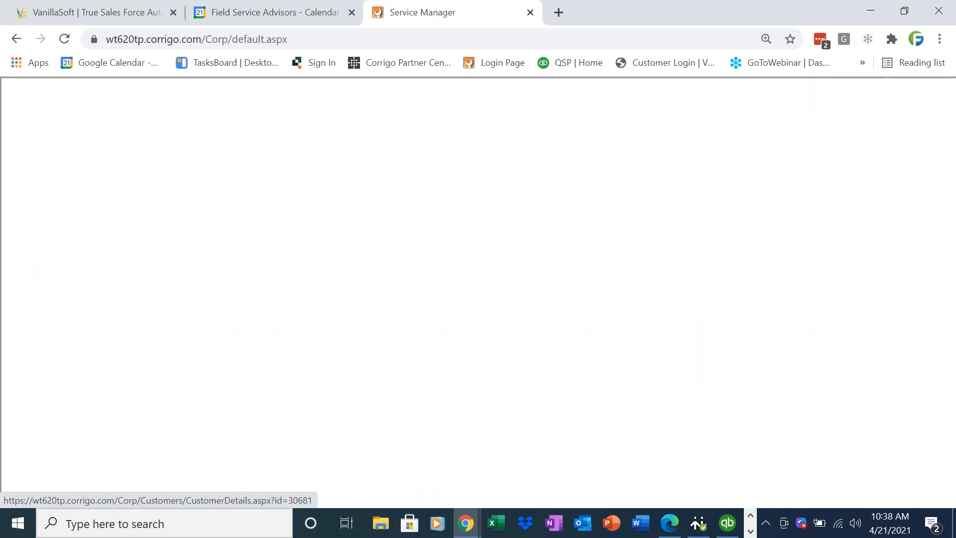
{"action": "left_click", "coordinate": [90, 288]}
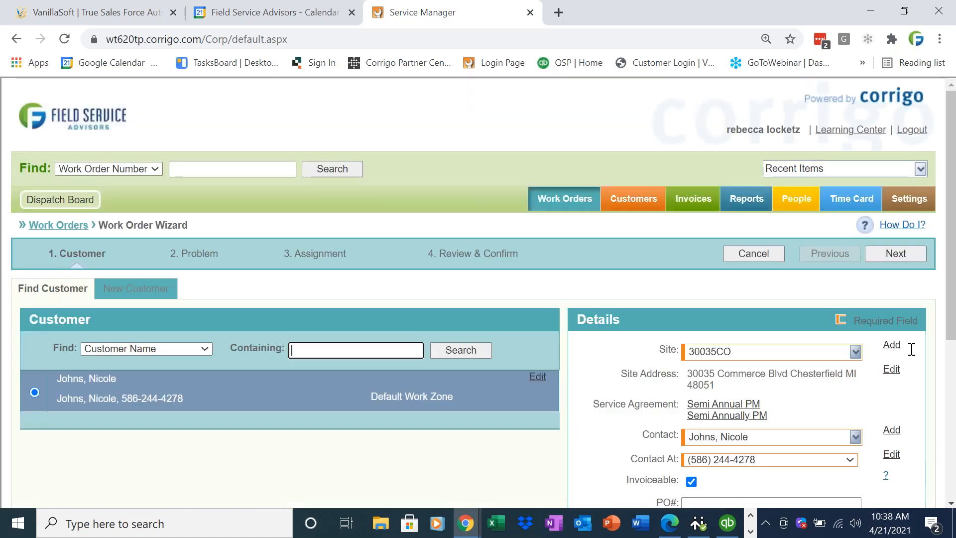
{"action": "left_click", "coordinate": [883, 258]}
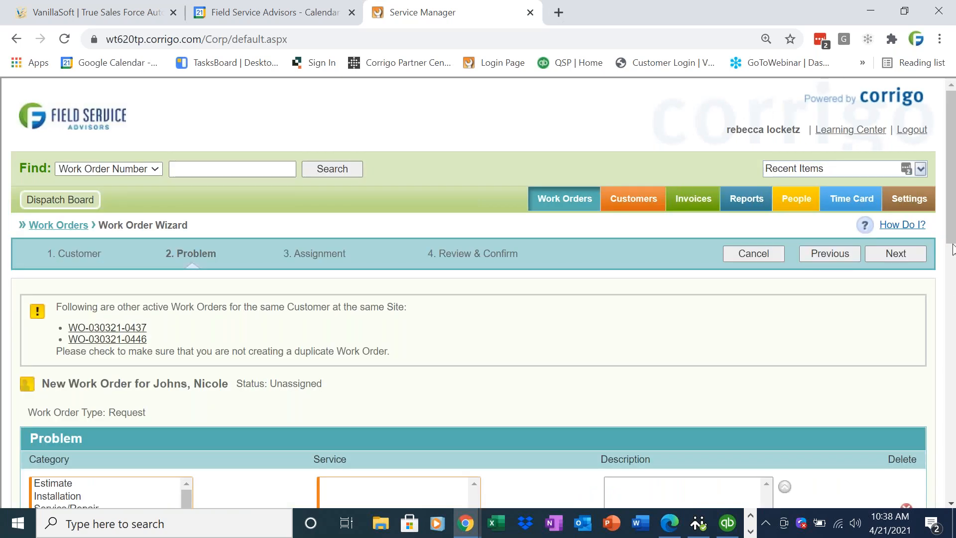
- Examine the EIN# and Phone number fields under Work Order Custom Fields in the new work order
{"action": "left_click", "coordinate": [953, 291]}
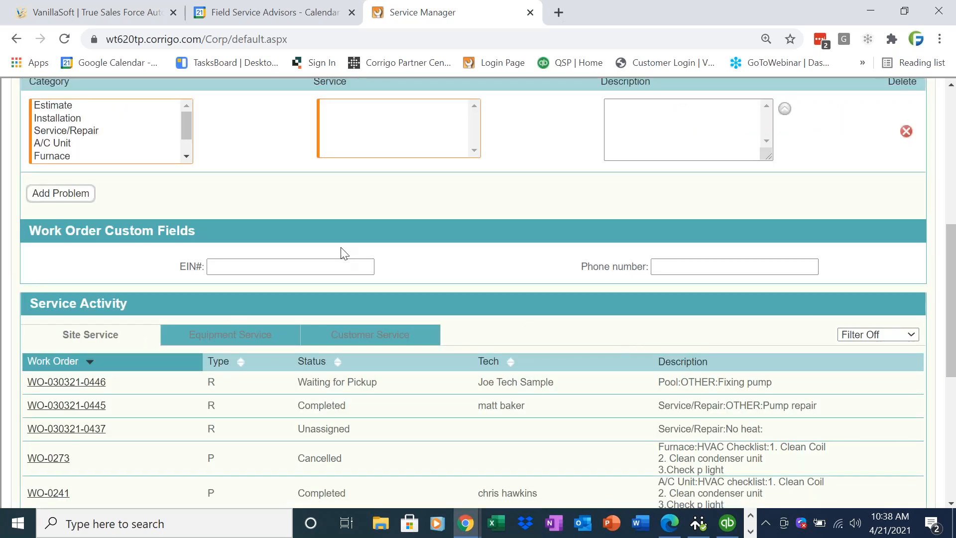
{"action": "left_click_drag", "start_coordinate": [179, 267], "coordinate": [204, 268]}
{"action": "left_click_drag", "start_coordinate": [196, 231], "coordinate": [60, 233]}
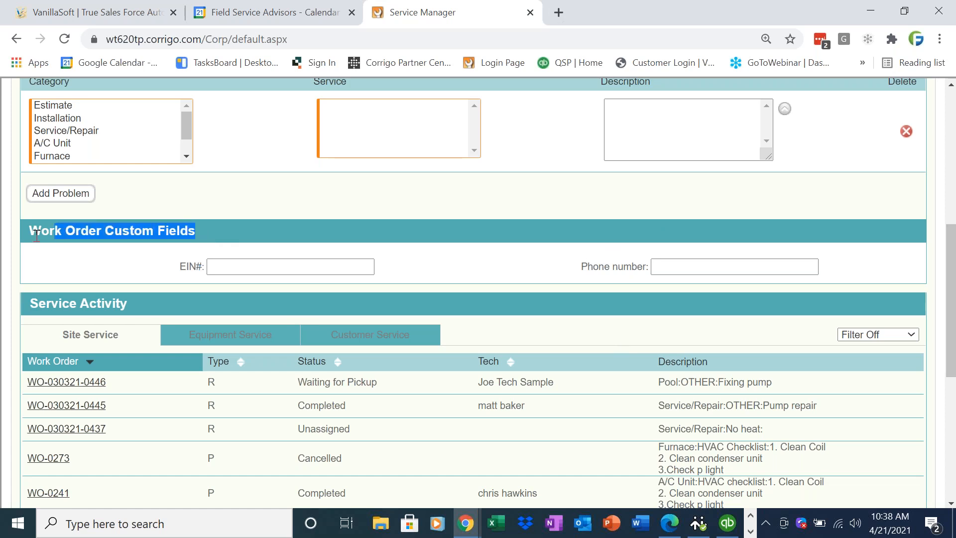
{"action": "left_click", "coordinate": [213, 268]}
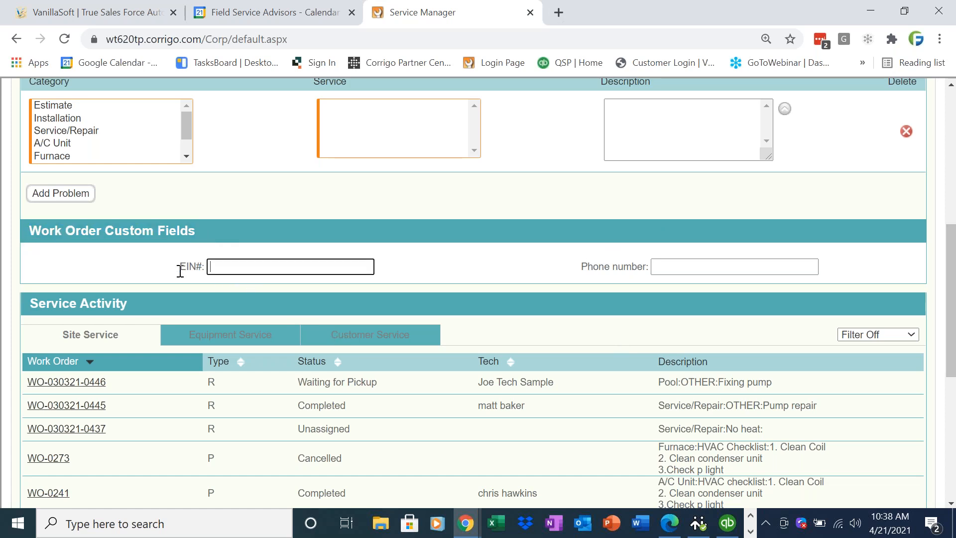
{"action": "left_click_drag", "start_coordinate": [180, 268], "coordinate": [203, 266]}
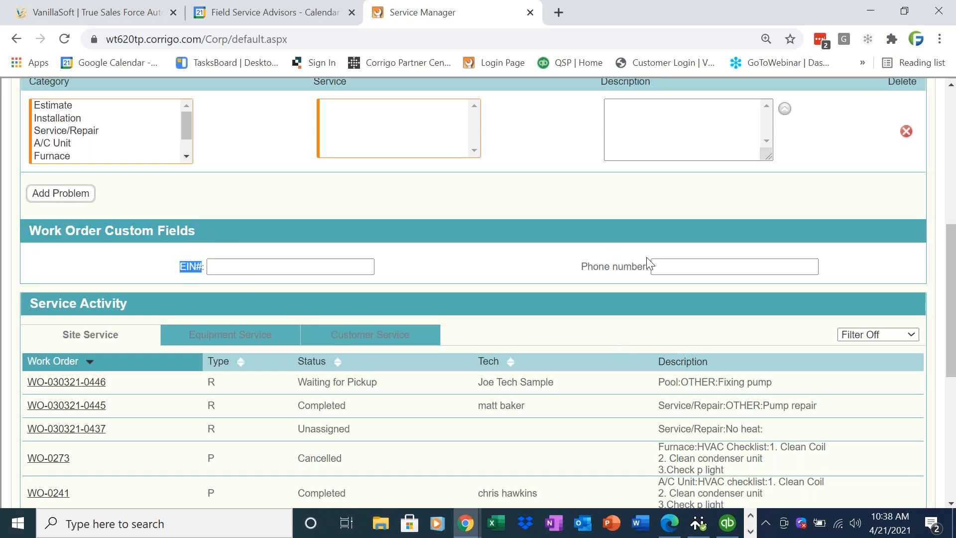
{"action": "left_click_drag", "start_coordinate": [647, 264], "coordinate": [581, 266]}
{"action": "left_click_drag", "start_coordinate": [954, 310], "coordinate": [954, 179]}
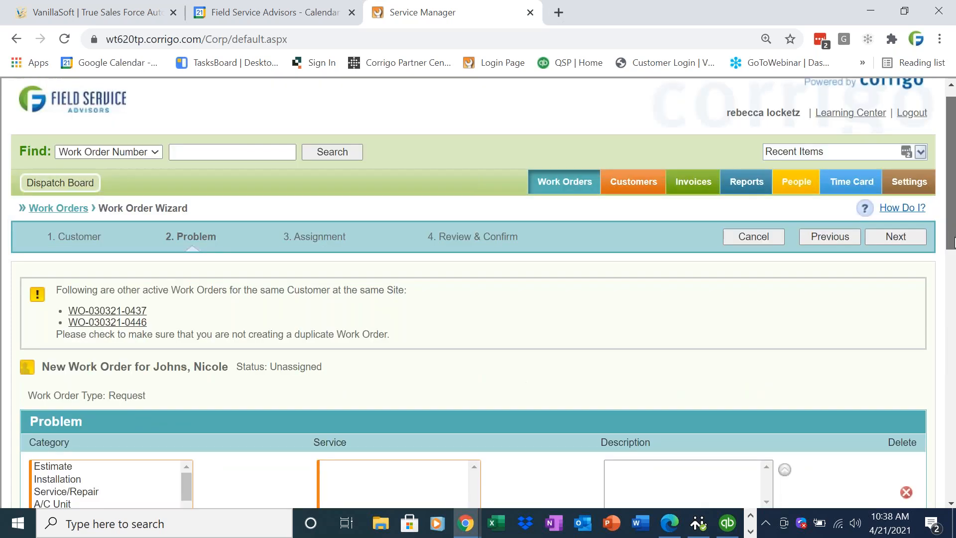
- Open the mobile Primary Work Order Details settings and review the fields available for the device's Work Order Details screen
{"action": "left_click", "coordinate": [912, 190]}
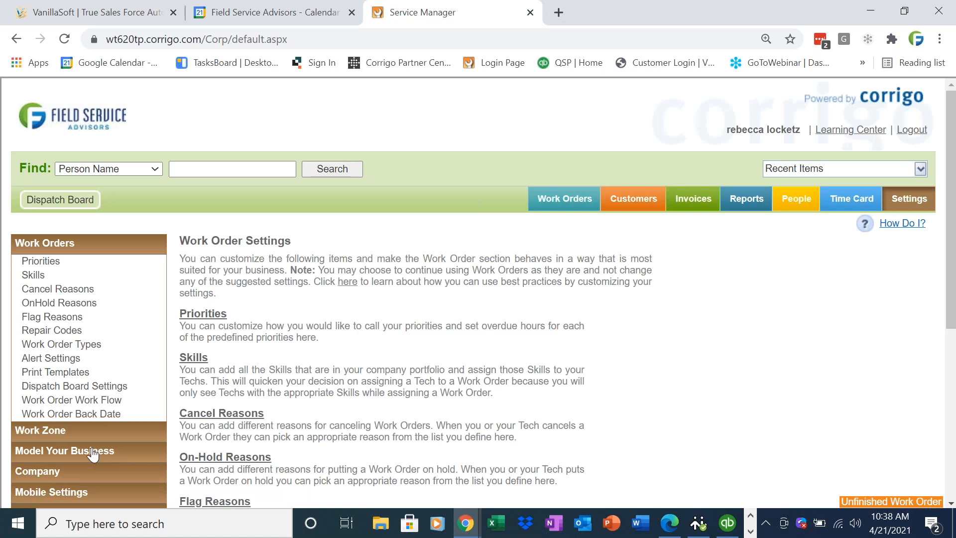
{"action": "left_click", "coordinate": [74, 491]}
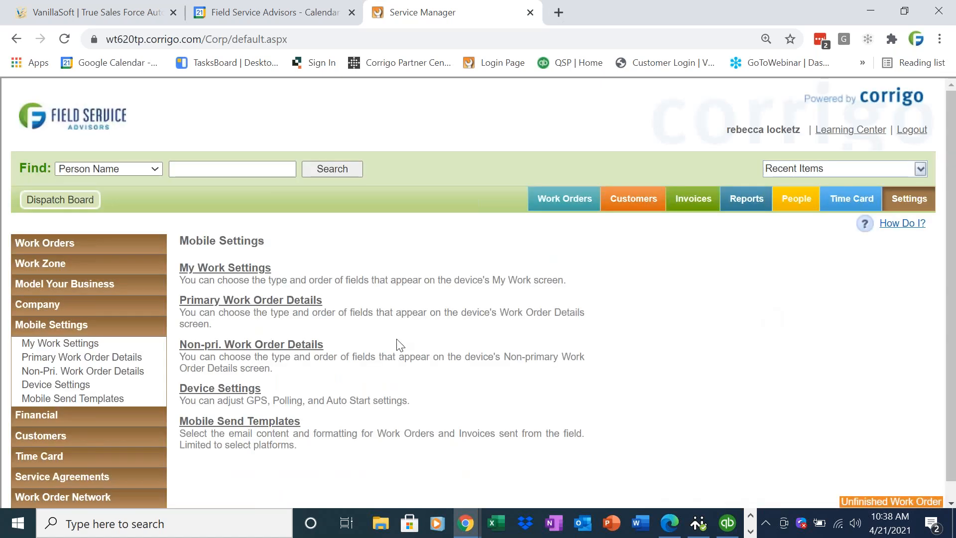
{"action": "left_click", "coordinate": [278, 300]}
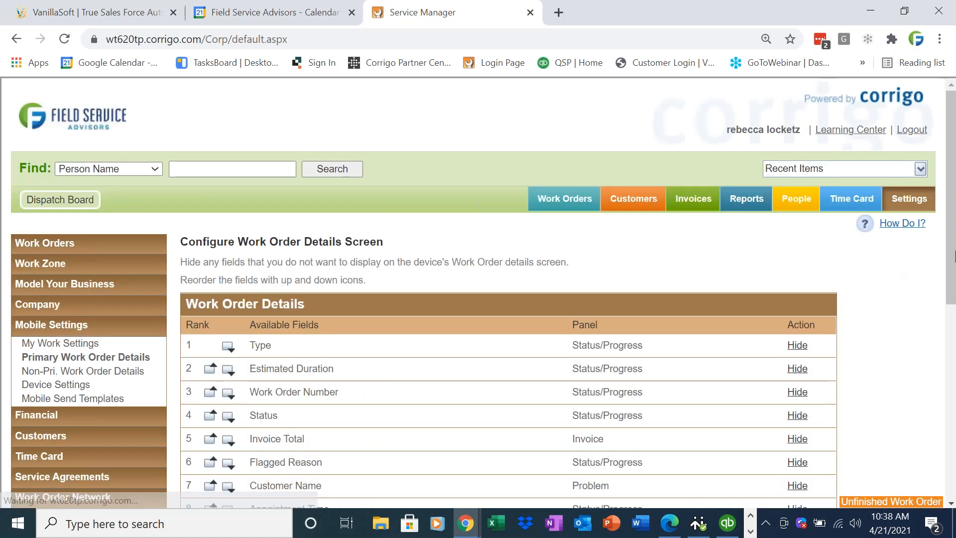
{"action": "scroll", "coordinate": [952, 294], "scroll_direction": "down", "scroll_amount": 2}
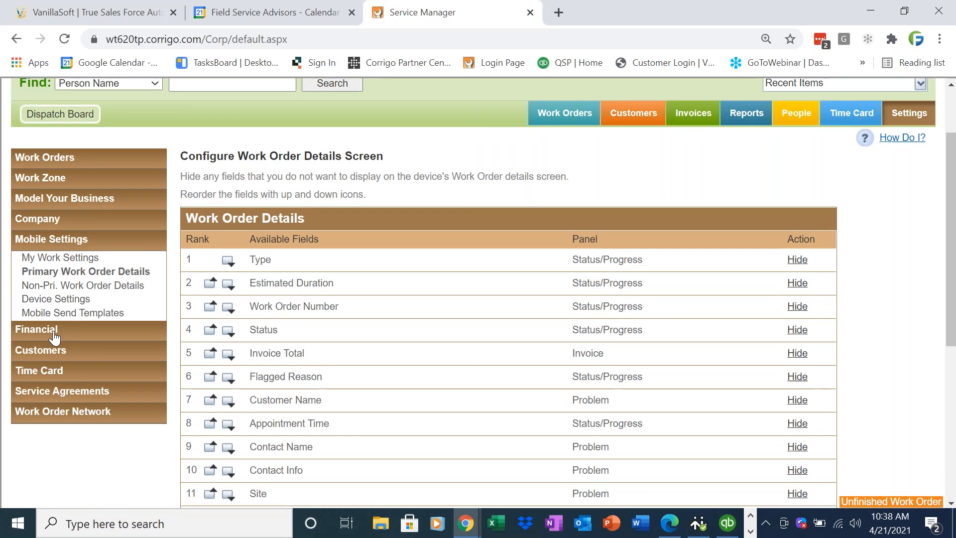
- Review the Financial settings and open QBMS Integration to check the connection ticket and AVS options
{"action": "left_click", "coordinate": [55, 339]}
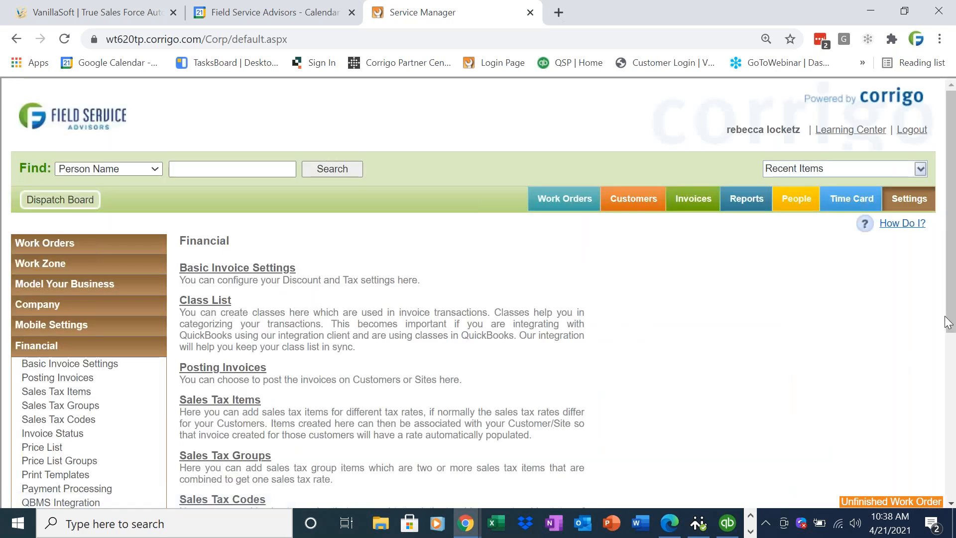
{"action": "scroll", "coordinate": [953, 345], "scroll_direction": "down", "scroll_amount": 4}
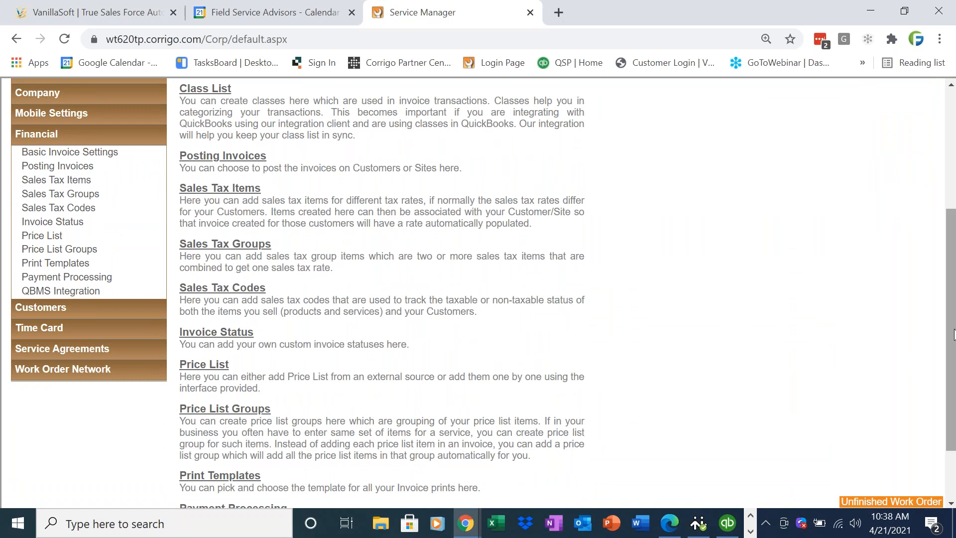
{"action": "scroll", "coordinate": [954, 335], "scroll_direction": "down", "scroll_amount": 2}
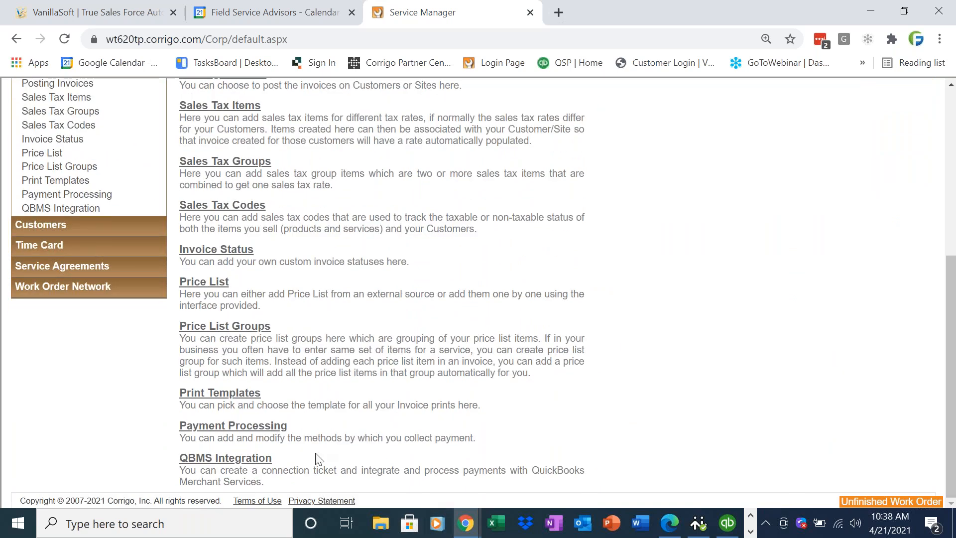
{"action": "left_click", "coordinate": [215, 459]}
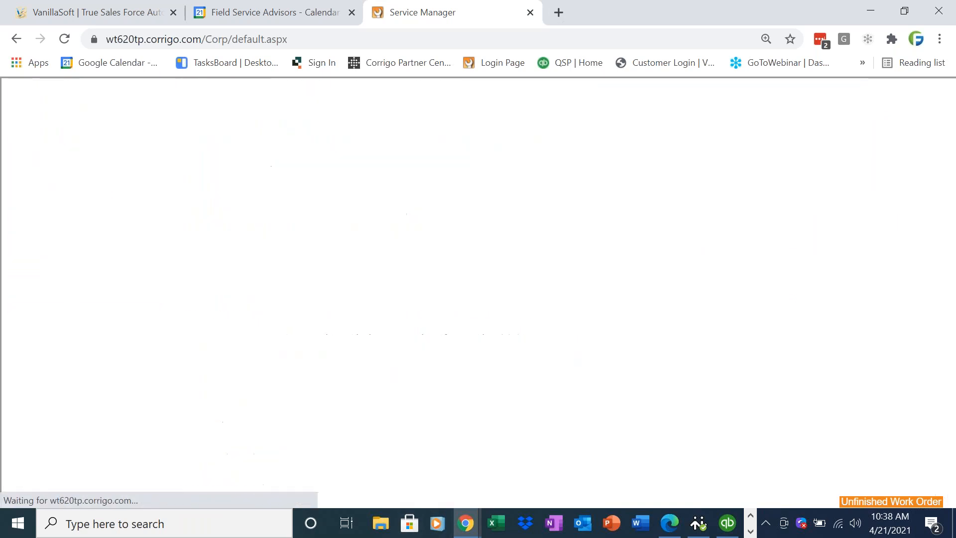
{"action": "scroll", "coordinate": [952, 352], "scroll_direction": "down", "scroll_amount": 1}
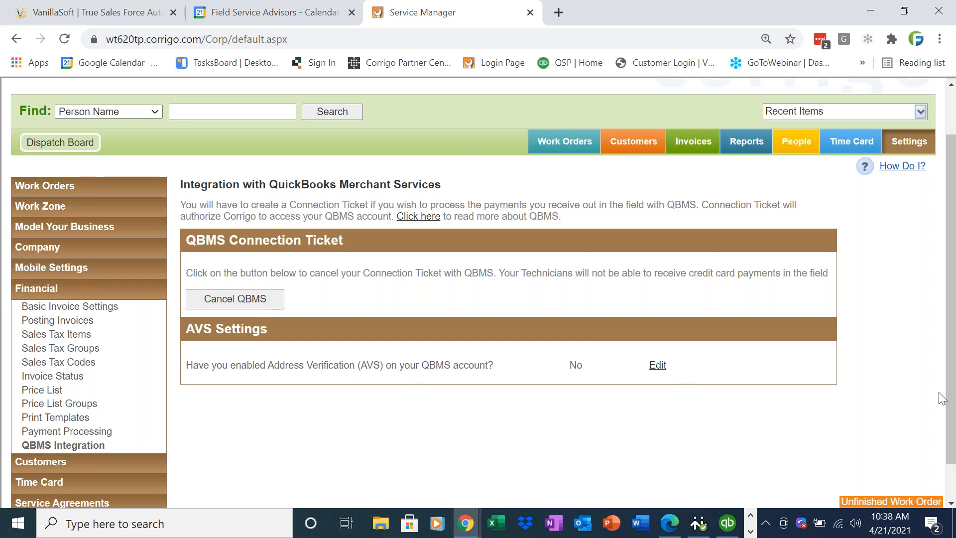
{"action": "scroll", "coordinate": [952, 405], "scroll_direction": "down", "scroll_amount": 1}
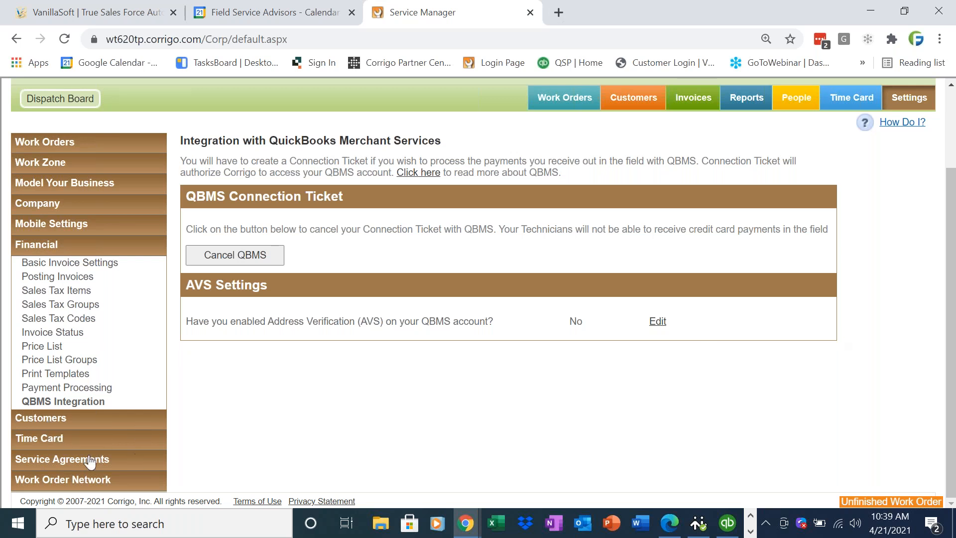
- Try out customer notifications for the actions Assigned Work Order waiting for pickup and En Route in the Customers settings
{"action": "left_click", "coordinate": [36, 422]}
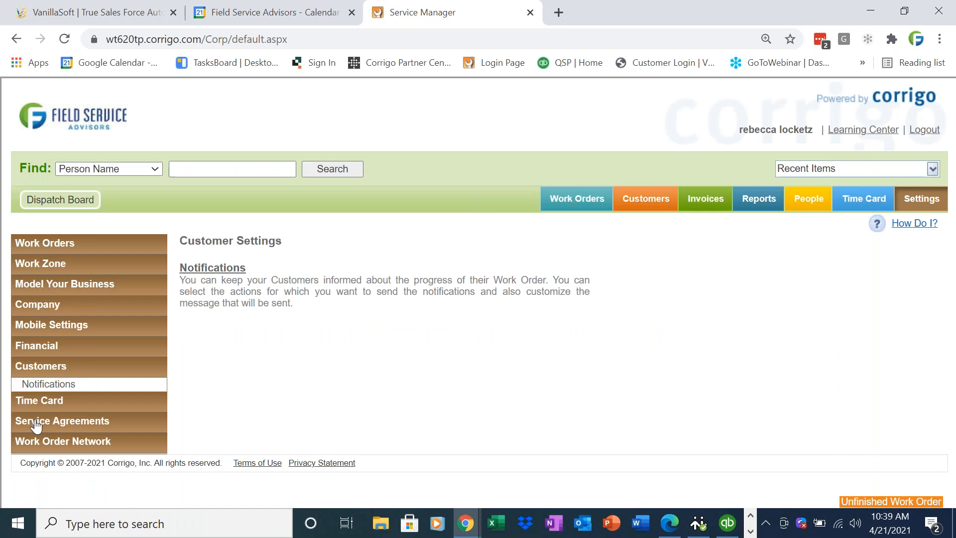
{"action": "left_click", "coordinate": [208, 271]}
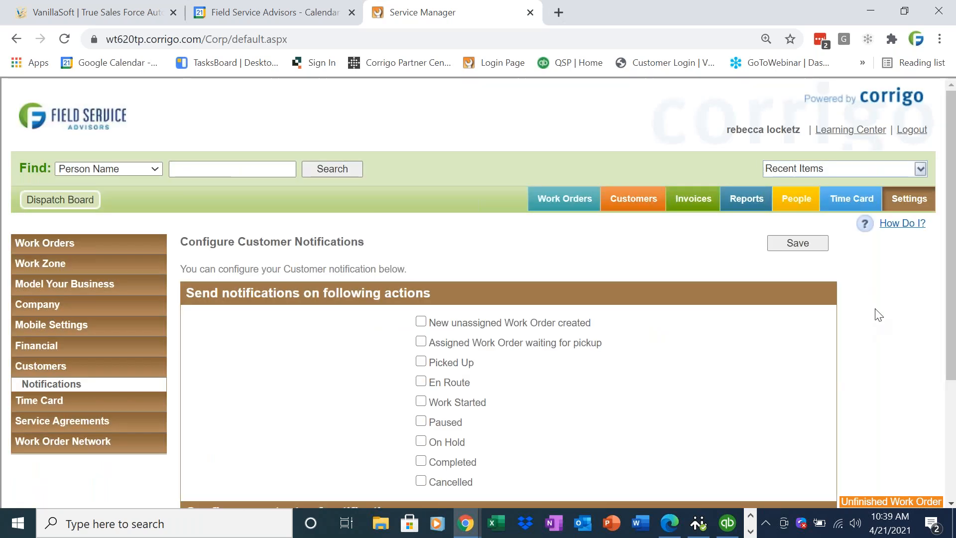
{"action": "scroll", "coordinate": [946, 319], "scroll_direction": "down", "scroll_amount": 1}
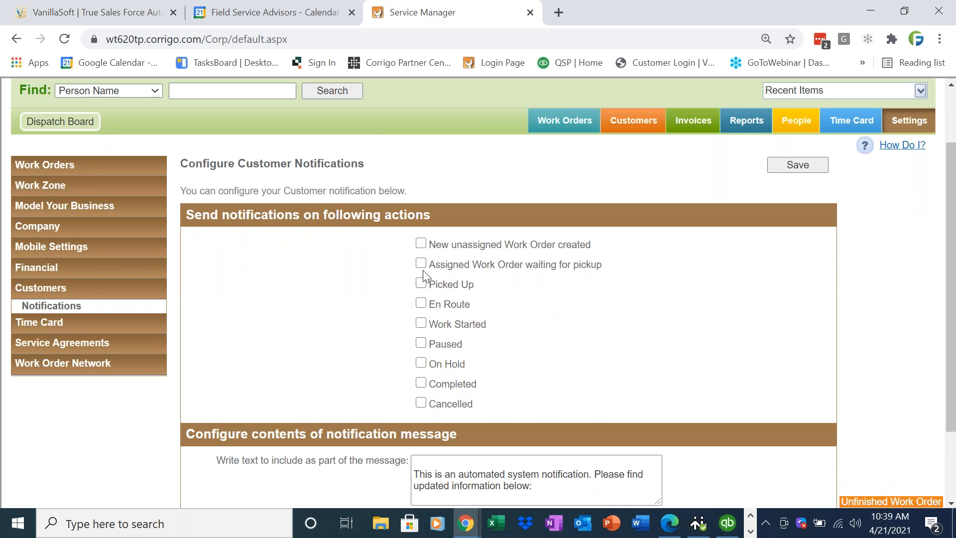
{"action": "left_click", "coordinate": [422, 264]}
{"action": "left_click", "coordinate": [423, 305]}
{"action": "left_click_drag", "start_coordinate": [954, 319], "coordinate": [955, 338]}
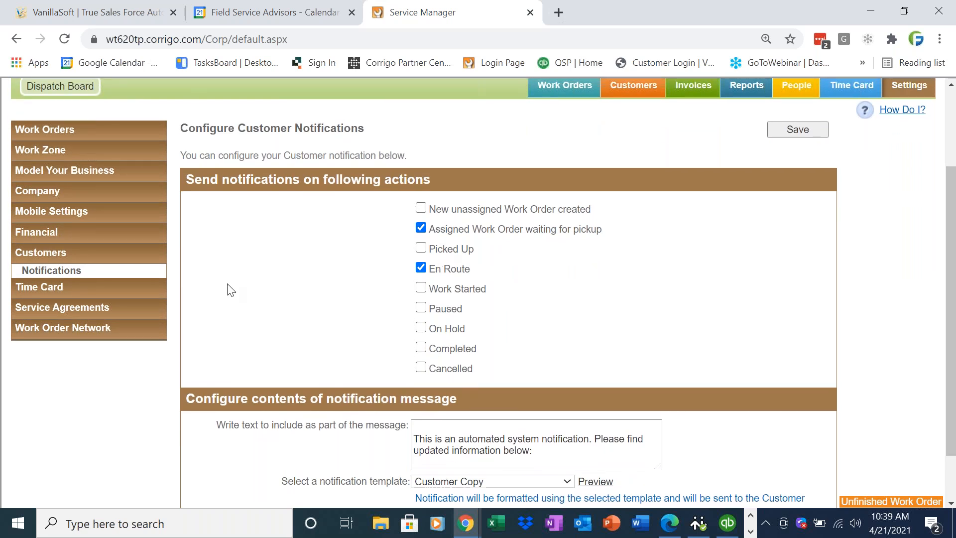
{"action": "left_click", "coordinate": [56, 305]}
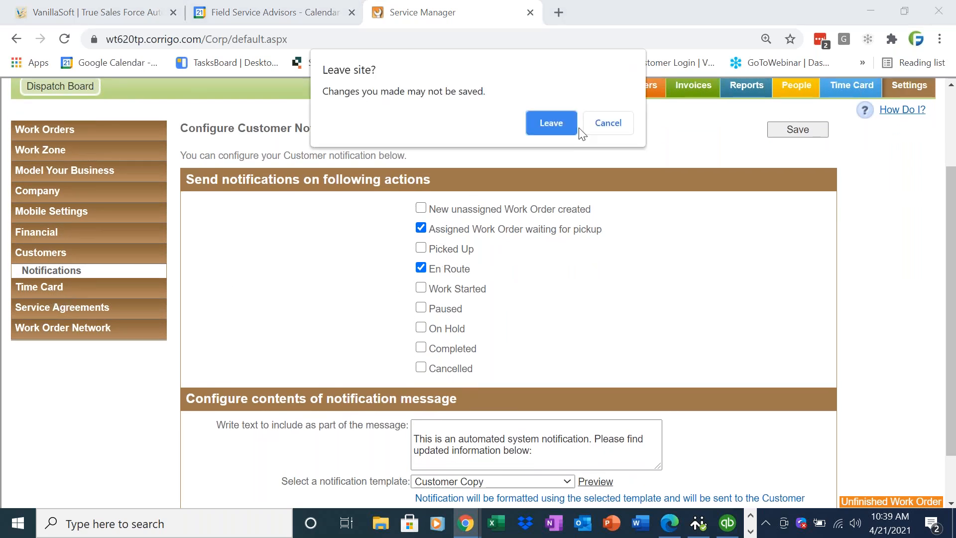
{"action": "left_click", "coordinate": [605, 126]}
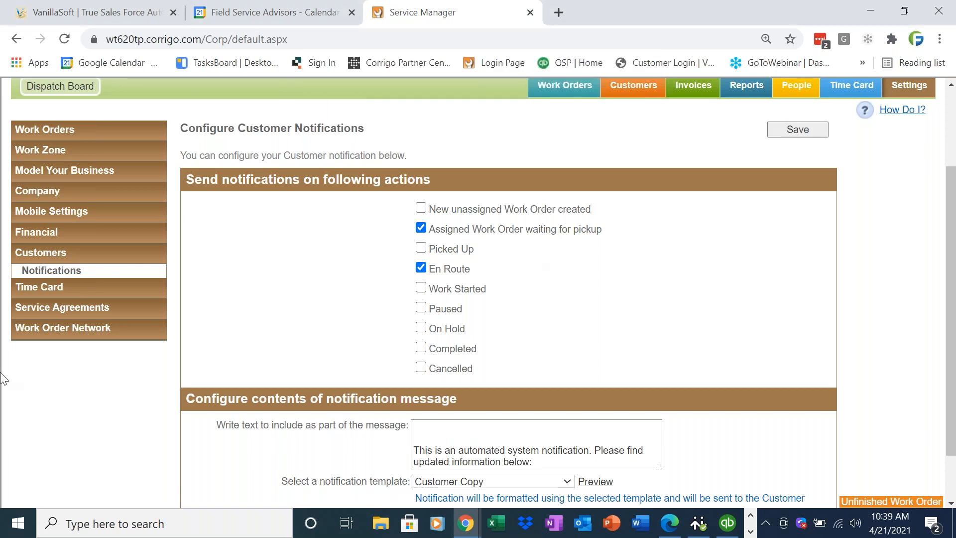
- Examine the Time Card settings for the Time Card Period, the time card model and the times included as Work Order Times
{"action": "left_click", "coordinate": [34, 293]}
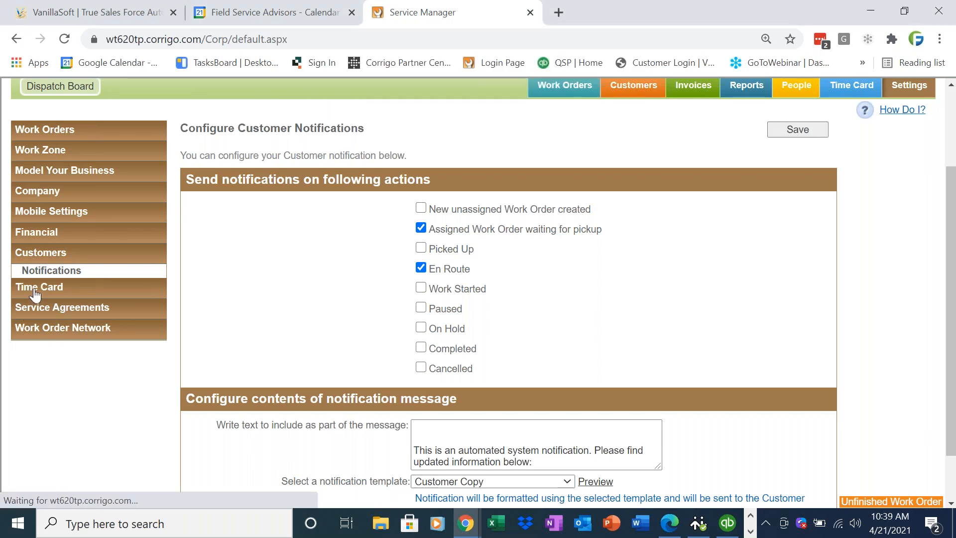
{"action": "left_click_drag", "start_coordinate": [952, 284], "coordinate": [951, 316]}
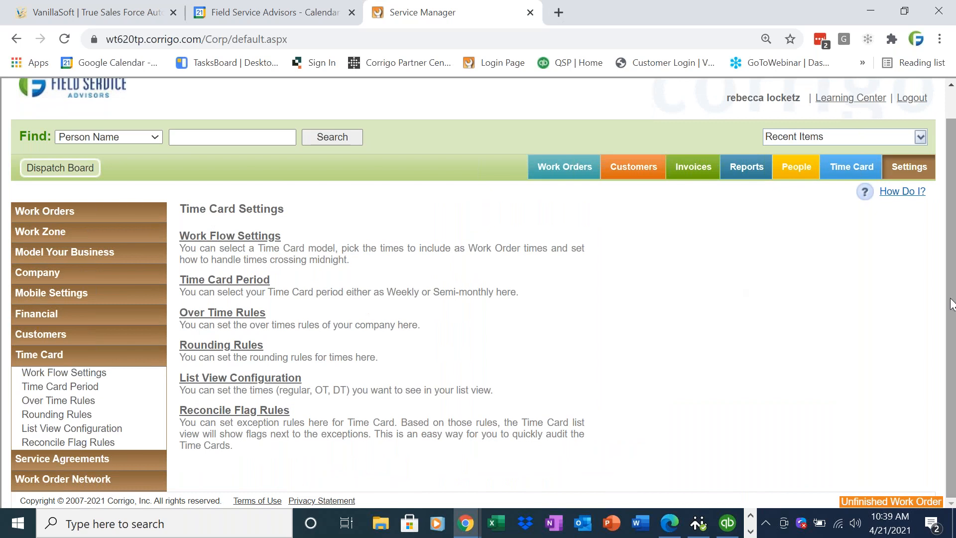
{"action": "left_click", "coordinate": [204, 285]}
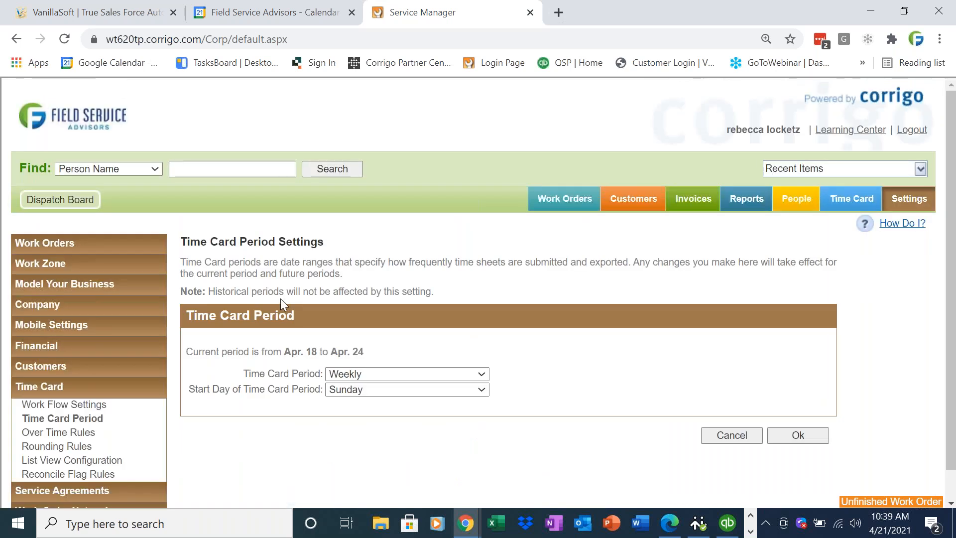
{"action": "left_click", "coordinate": [89, 406]}
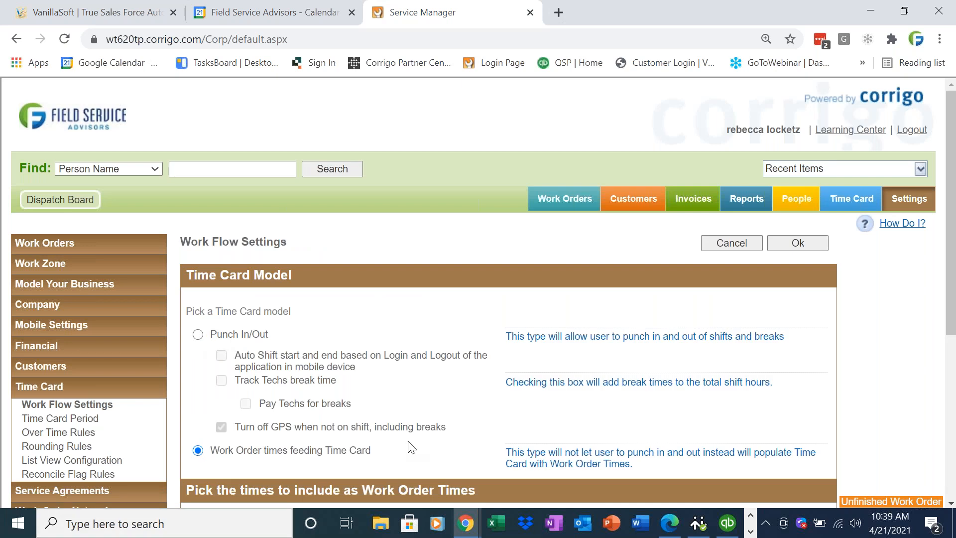
{"action": "left_click_drag", "start_coordinate": [388, 453], "coordinate": [216, 465]}
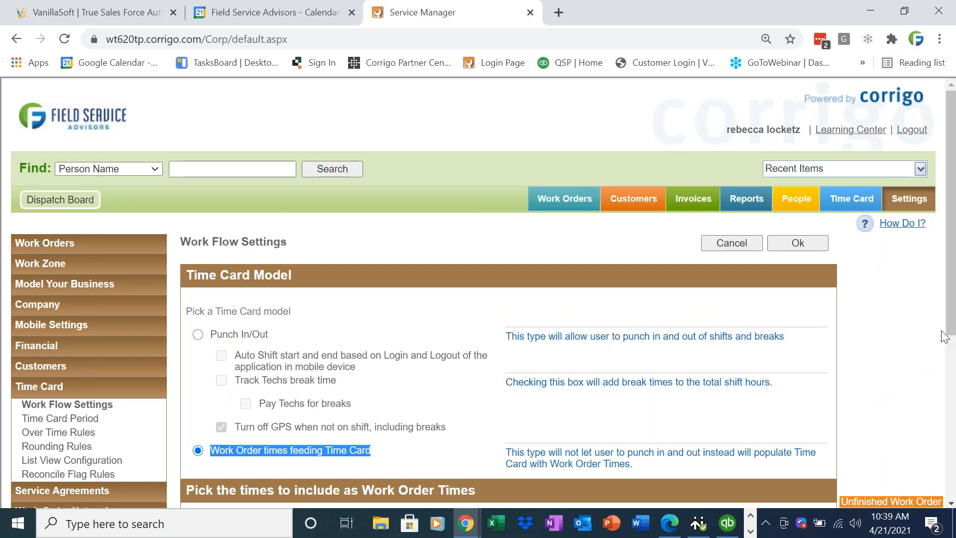
{"action": "left_click_drag", "start_coordinate": [950, 335], "coordinate": [954, 393]}
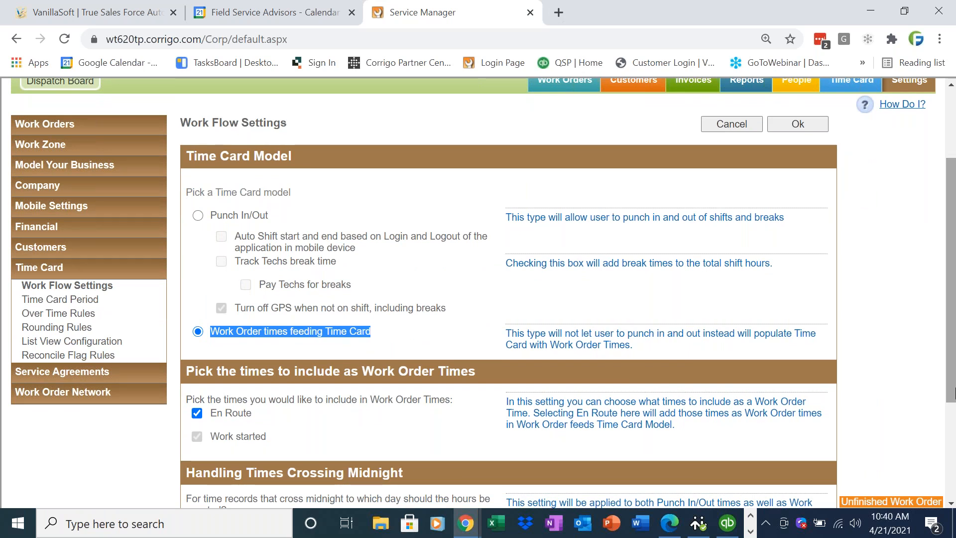
- Open the first technician's time card for the previous period, Apr. 11 to Apr. 17, and examine the work order times and totals
{"action": "left_click", "coordinate": [851, 89]}
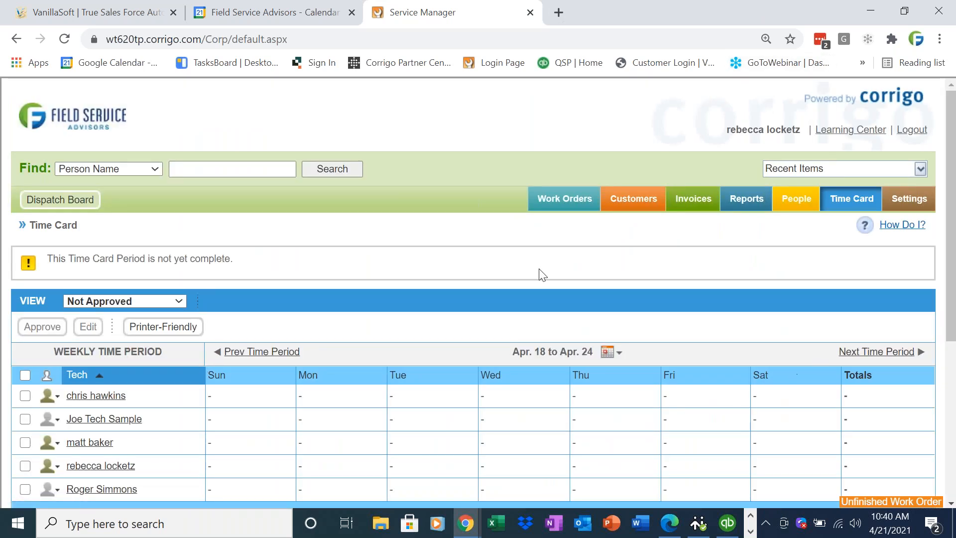
{"action": "left_click", "coordinate": [296, 353]}
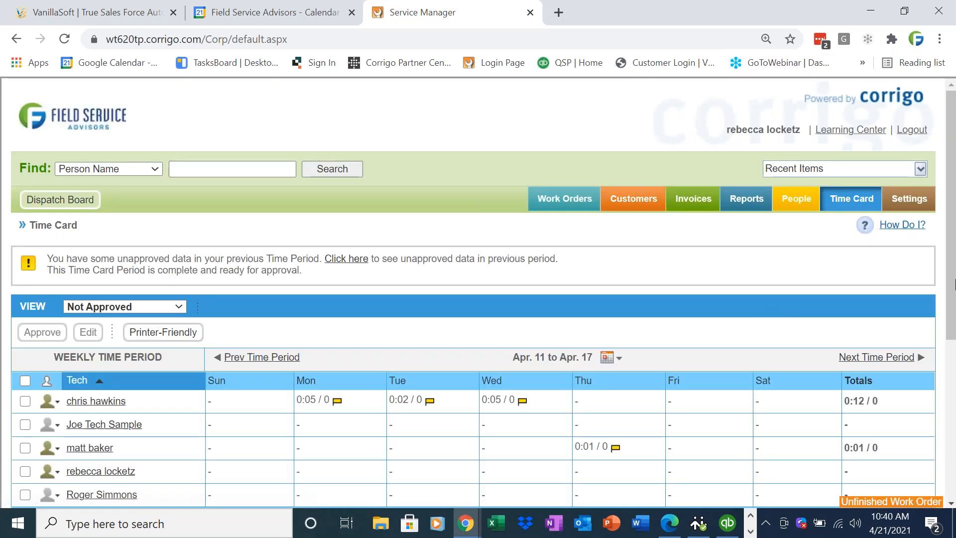
{"action": "left_click", "coordinate": [102, 402]}
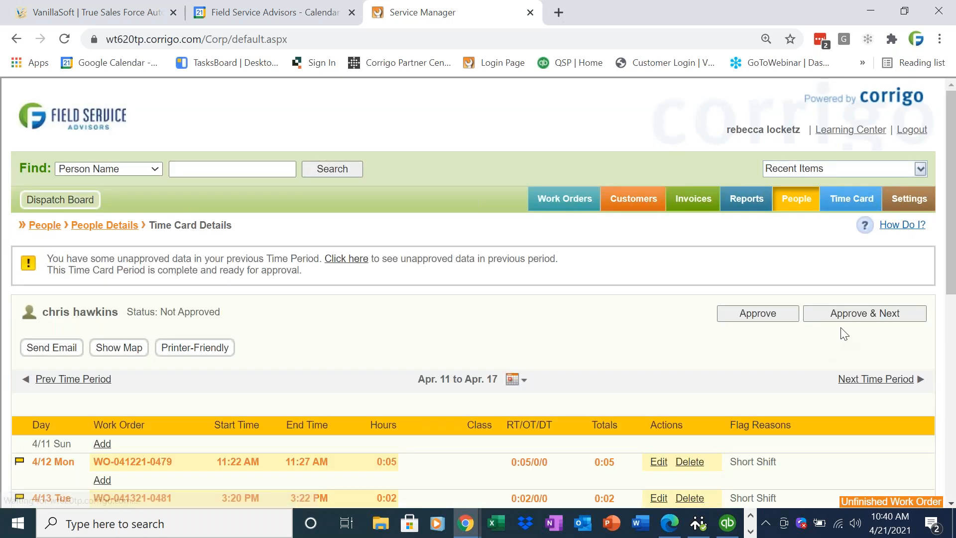
{"action": "scroll", "coordinate": [296, 380], "scroll_direction": "down", "scroll_amount": 4}
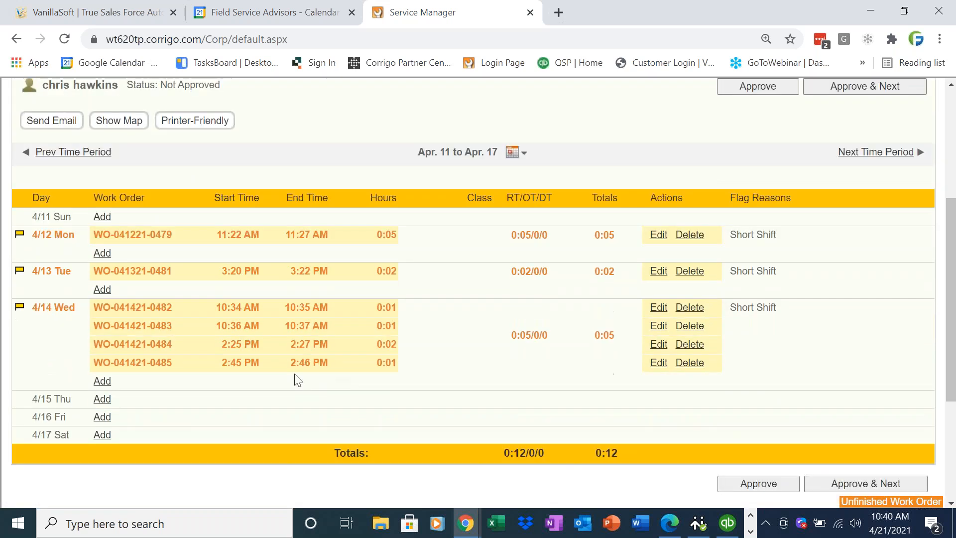
{"action": "left_click_drag", "start_coordinate": [92, 309], "coordinate": [314, 331]}
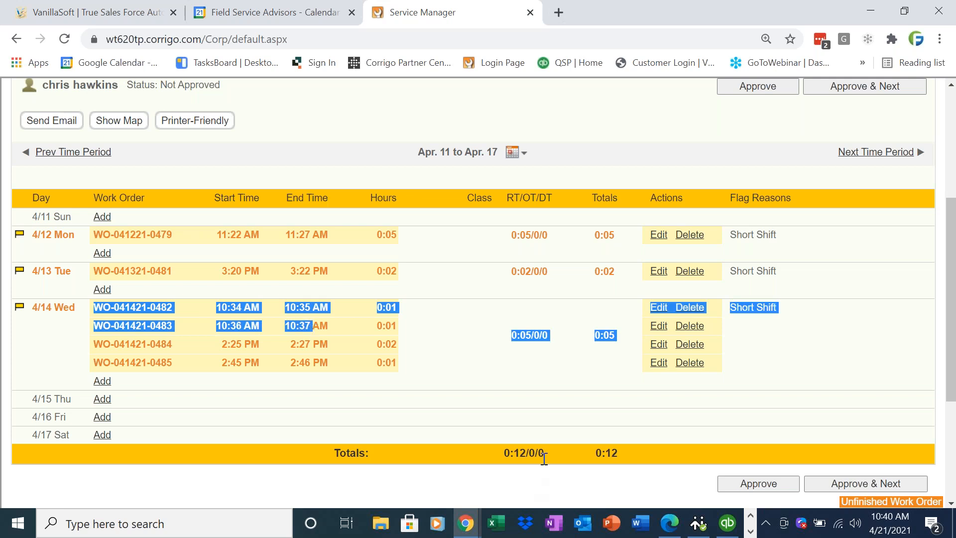
{"action": "left_click_drag", "start_coordinate": [545, 457], "coordinate": [492, 457]}
{"action": "left_click_drag", "start_coordinate": [951, 333], "coordinate": [953, 247]}
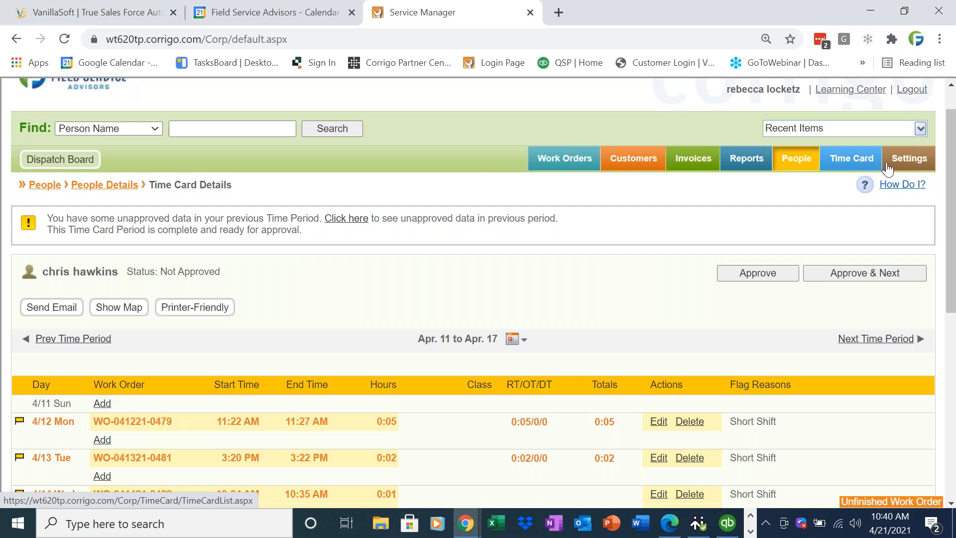
- Return to the settings and open Service Agreements to view the PM Settings and Seasons Settings
{"action": "left_click", "coordinate": [892, 170]}
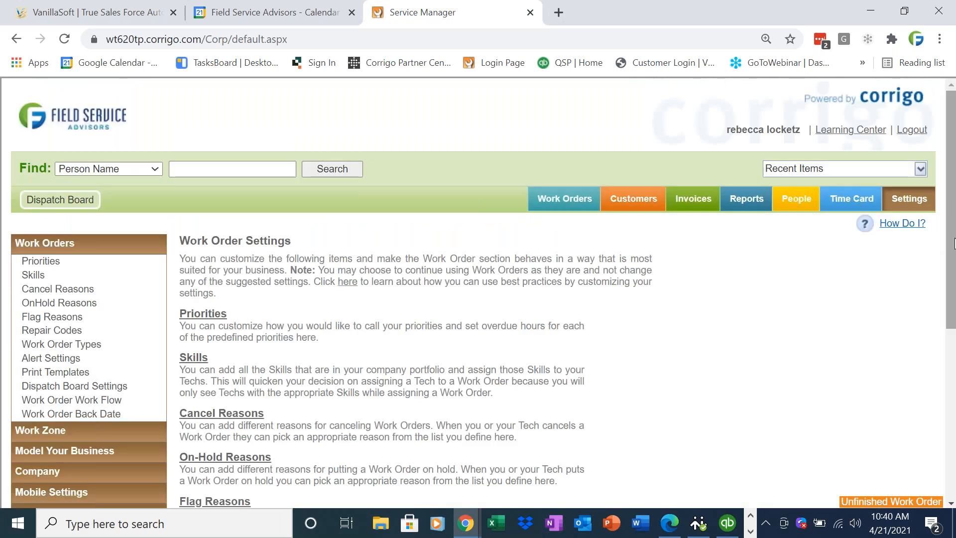
{"action": "left_click_drag", "start_coordinate": [952, 270], "coordinate": [948, 365]}
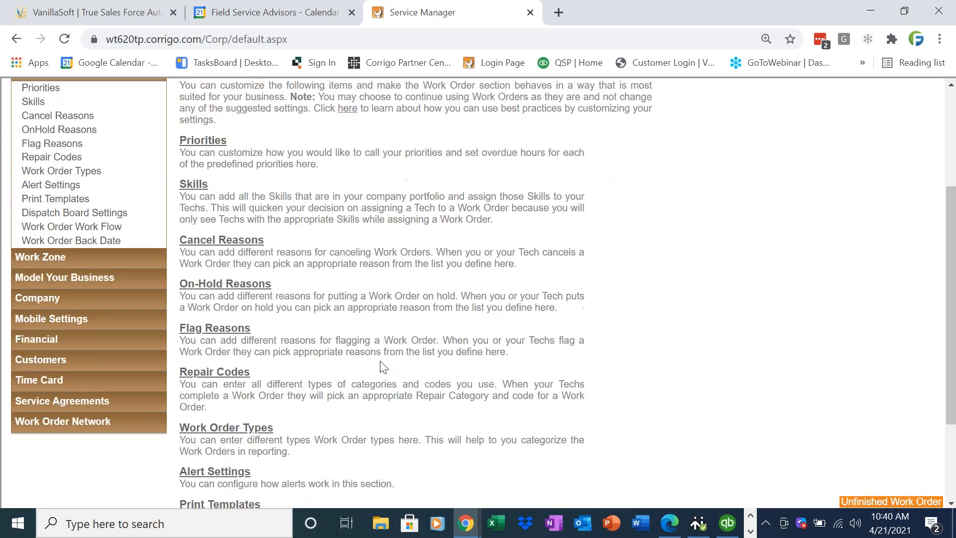
{"action": "left_click", "coordinate": [106, 402]}
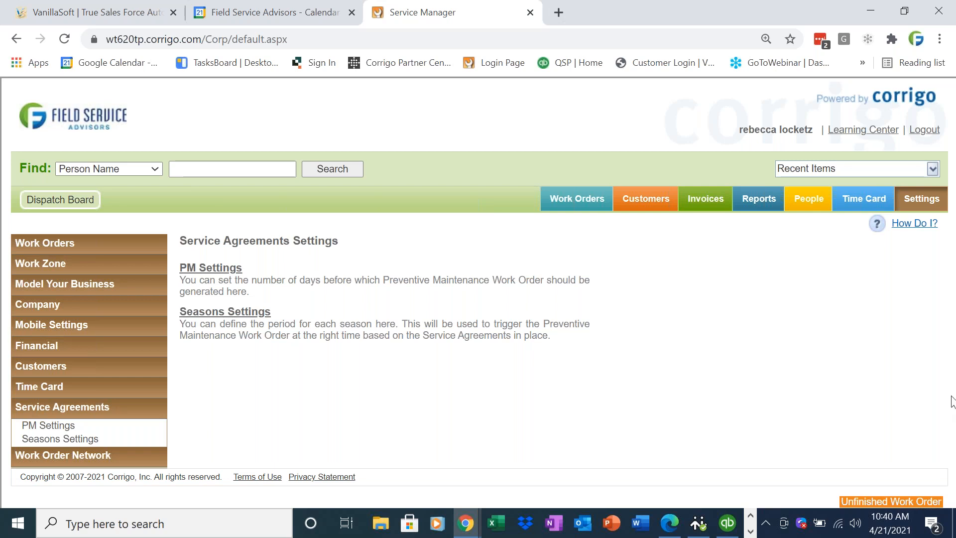
- Open the Dispatch Board's work order list in the Schedule PMs view and check the flag reason of the flagged work order
{"action": "left_click", "coordinate": [47, 204]}
{"action": "left_click", "coordinate": [720, 56]}
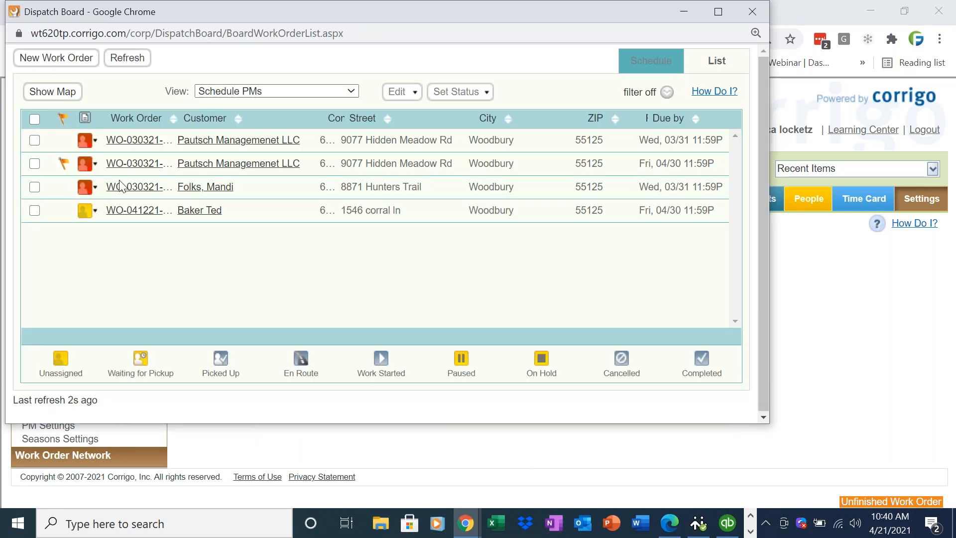
{"action": "mouse_move", "coordinate": [62, 172]}
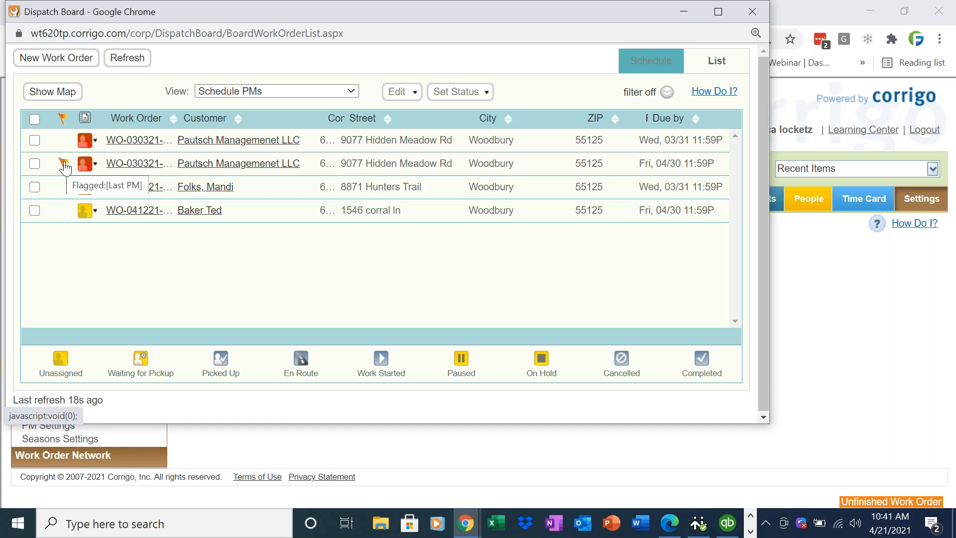
- Open the assignment page of the last work order in the Schedule PMs list and close the Dispatch Board window
{"action": "left_click", "coordinate": [96, 214]}
{"action": "left_click", "coordinate": [119, 246]}
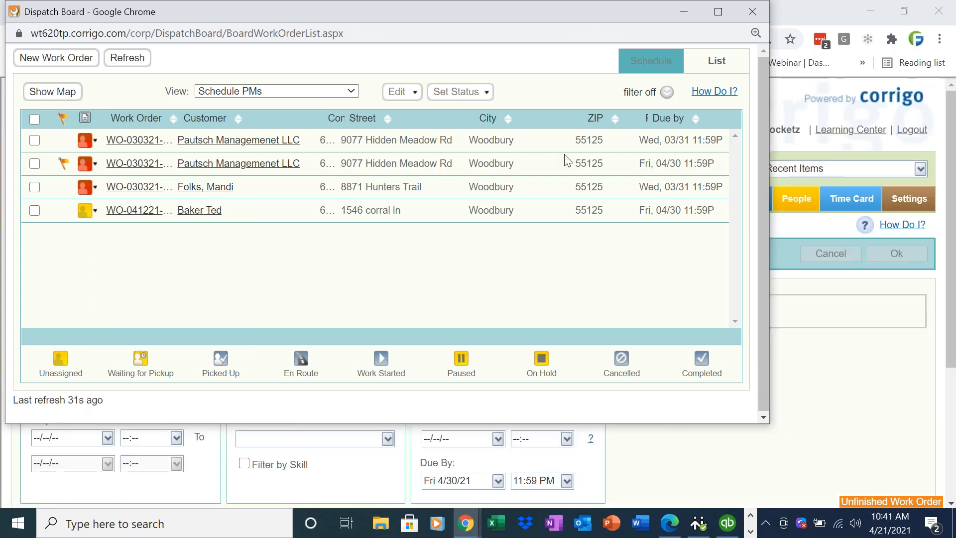
{"action": "left_click", "coordinate": [757, 15]}
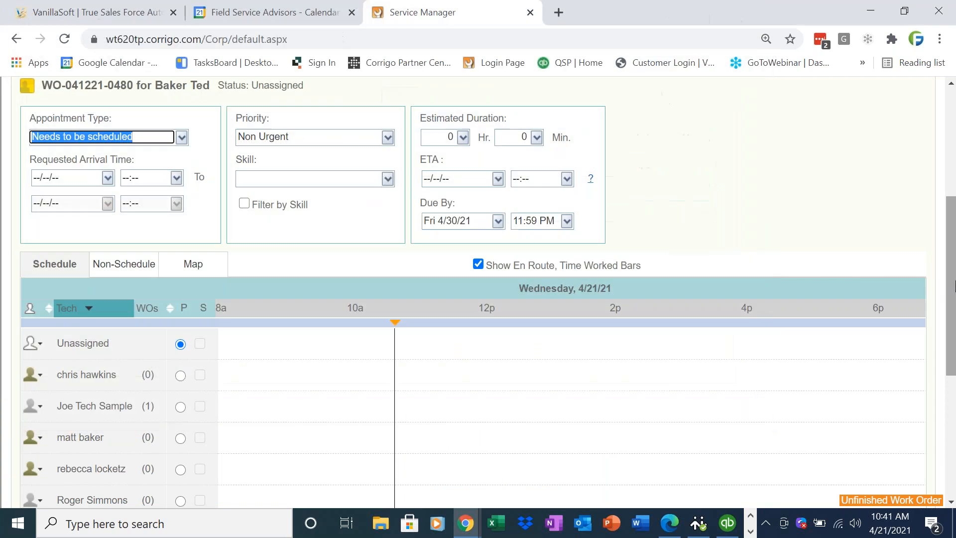
- Review the technician schedule on the work order's assignment page and leave the page without saving
{"action": "scroll", "coordinate": [954, 287], "scroll_direction": "down", "scroll_amount": 1}
{"action": "scroll", "coordinate": [954, 287], "scroll_direction": "up", "scroll_amount": 4}
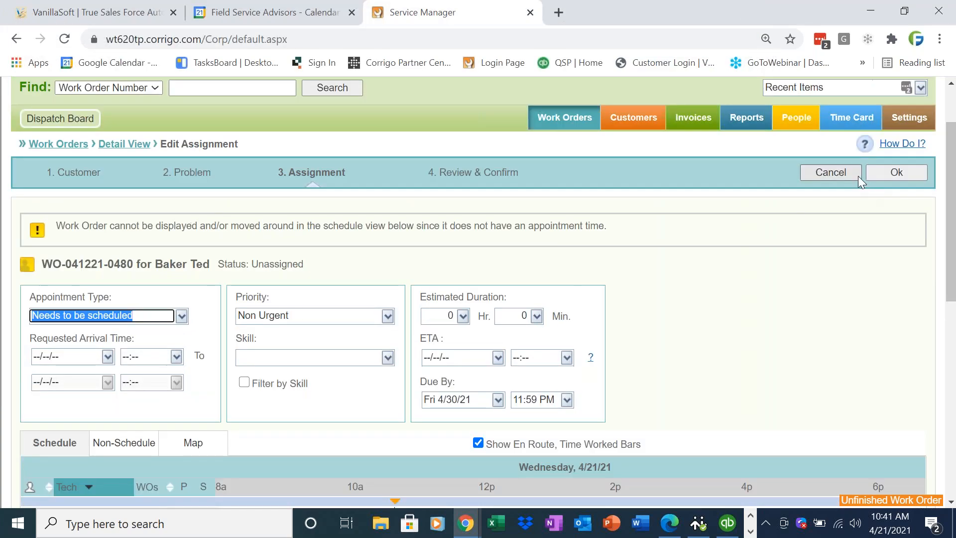
{"action": "left_click", "coordinate": [850, 171]}
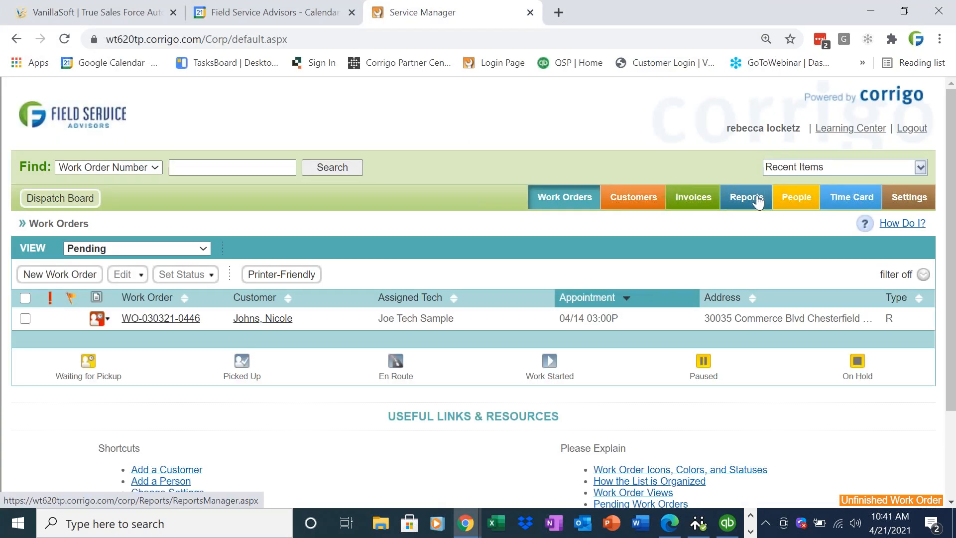
- Open the reports and locate the PM report in the Work Orders report list
{"action": "left_click", "coordinate": [759, 197]}
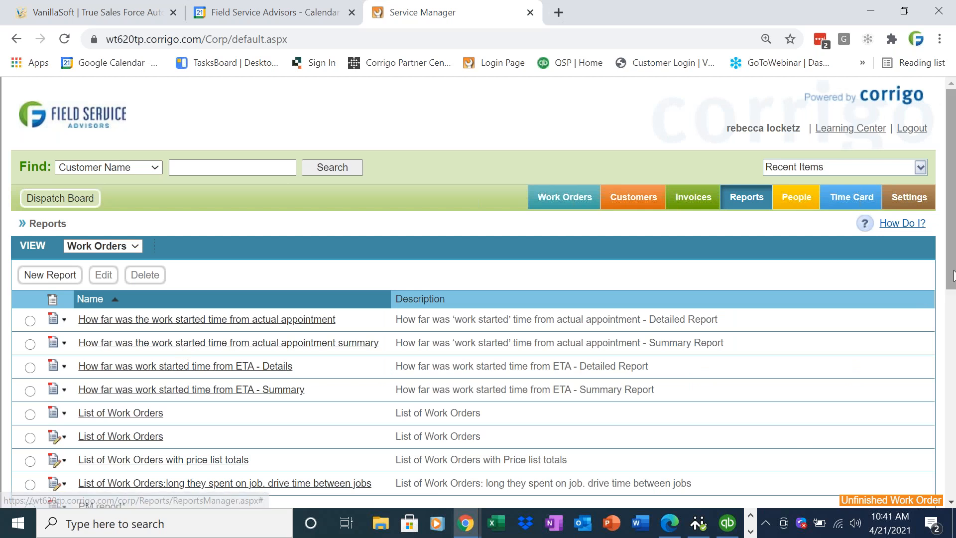
{"action": "scroll", "coordinate": [120, 326], "scroll_direction": "down", "scroll_amount": 3}
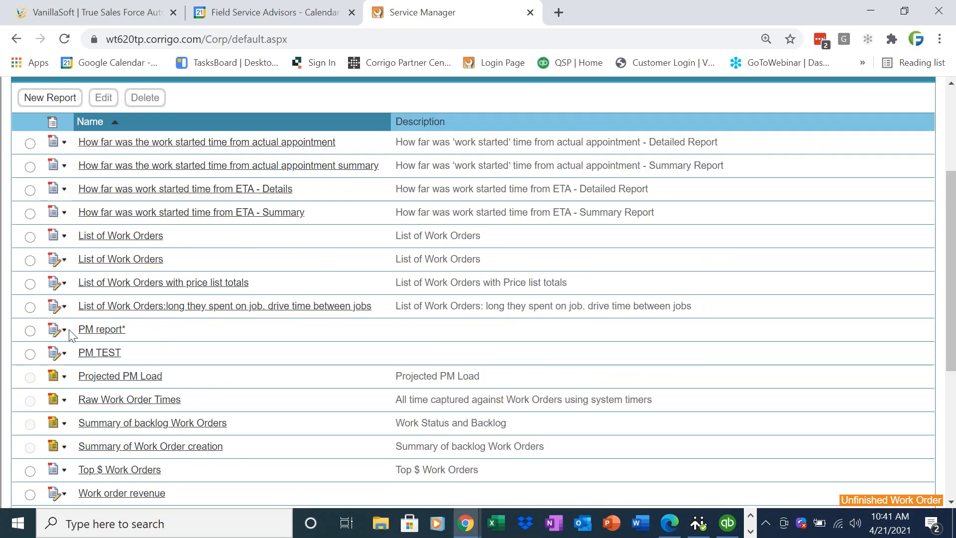
{"action": "left_click_drag", "start_coordinate": [152, 329], "coordinate": [79, 330]}
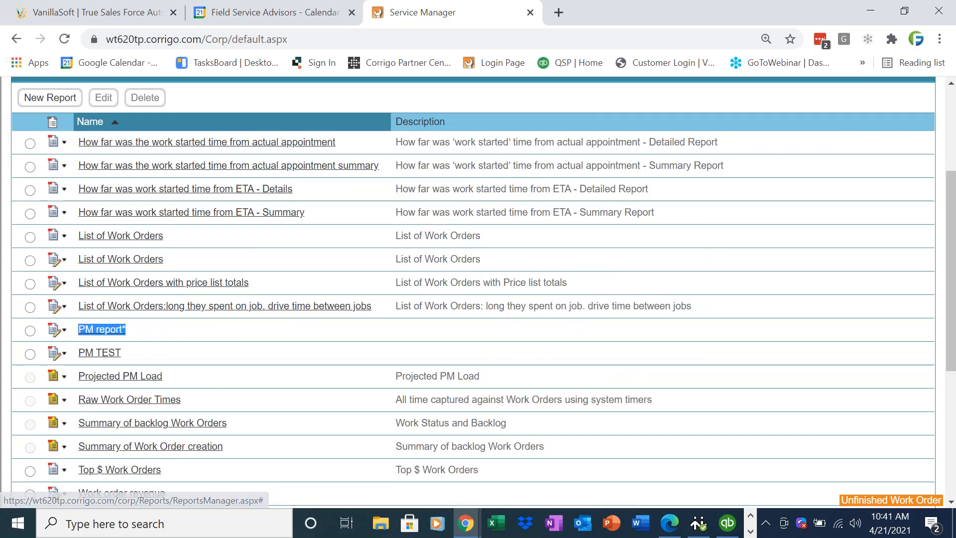
{"action": "scroll", "coordinate": [954, 230], "scroll_direction": "up", "scroll_amount": 3}
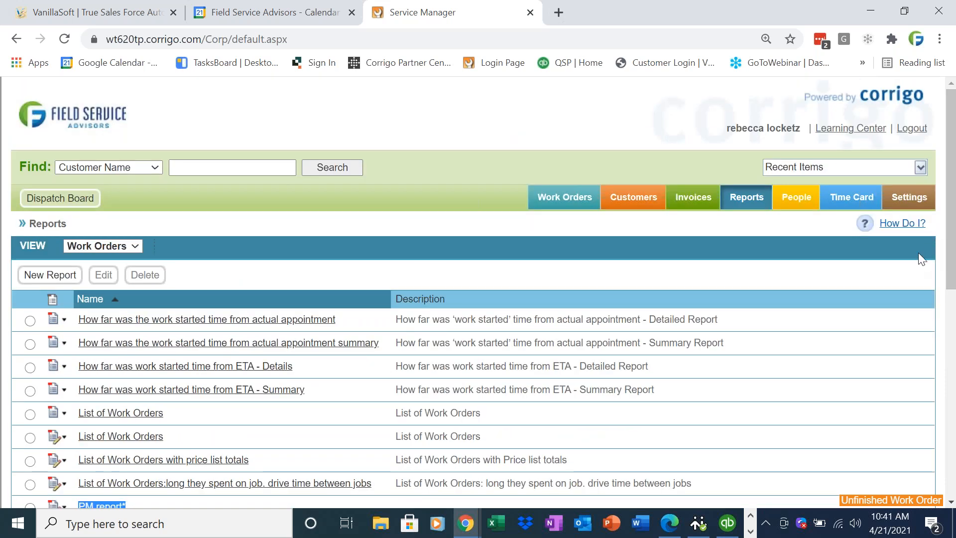
- Return to the settings, open the PM Settings under Service Agreements and highlight the days-in-advance value for creating PM work orders
{"action": "left_click", "coordinate": [915, 194]}
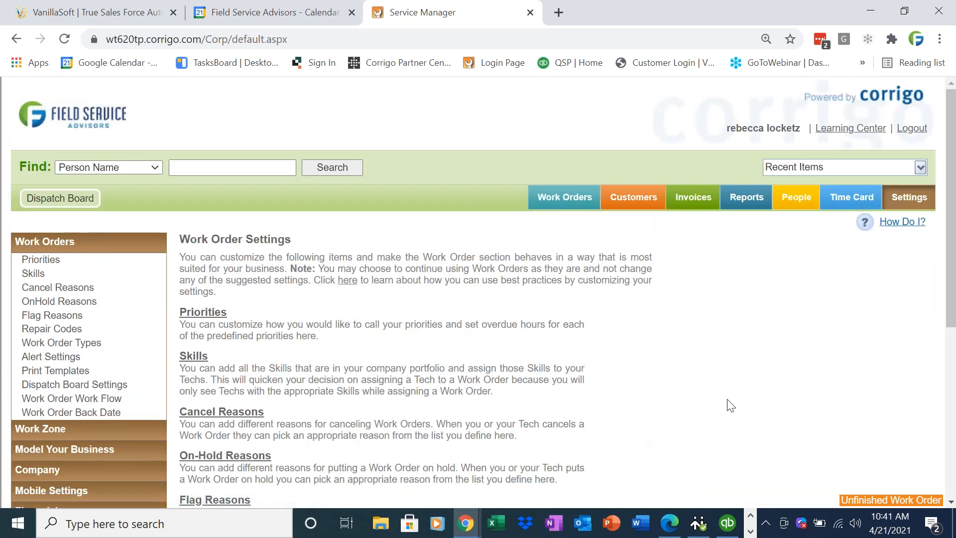
{"action": "scroll", "coordinate": [952, 421], "scroll_direction": "down", "scroll_amount": 4}
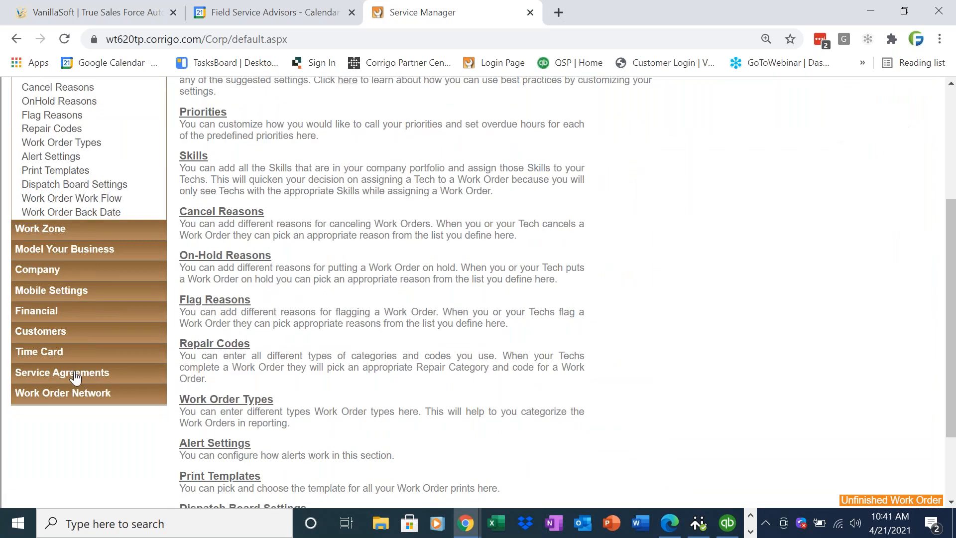
{"action": "left_click", "coordinate": [75, 378]}
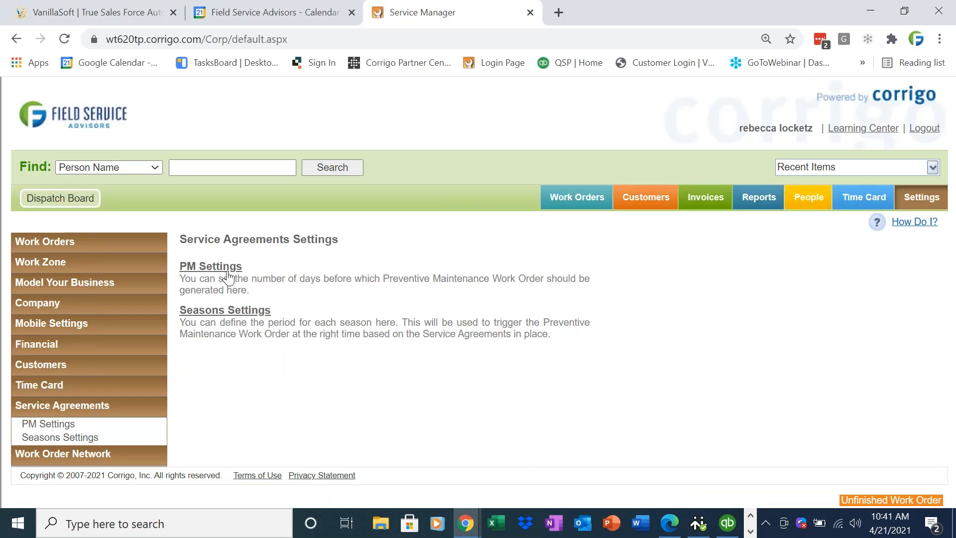
{"action": "left_click", "coordinate": [225, 272]}
{"action": "left_click_drag", "start_coordinate": [299, 317], "coordinate": [328, 314]}
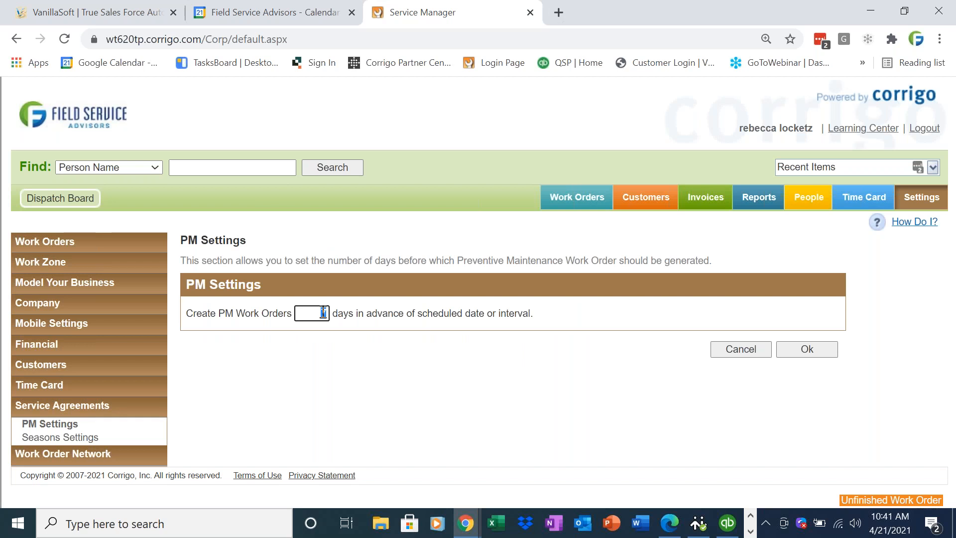
- Open the Work Order Network settings and review the option for joining the network
{"action": "left_click", "coordinate": [72, 461]}
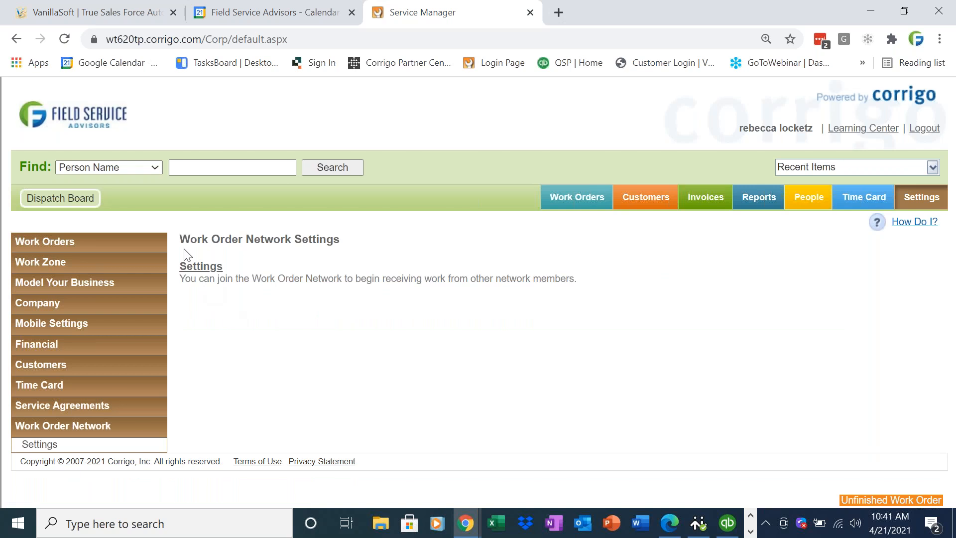
{"action": "left_click_drag", "start_coordinate": [382, 239], "coordinate": [204, 232]}
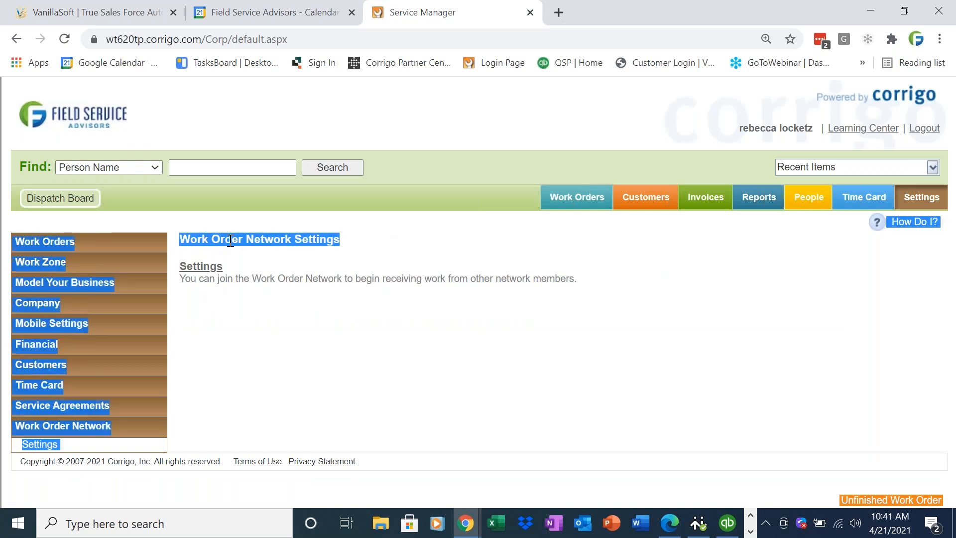
{"action": "left_click", "coordinate": [727, 332]}
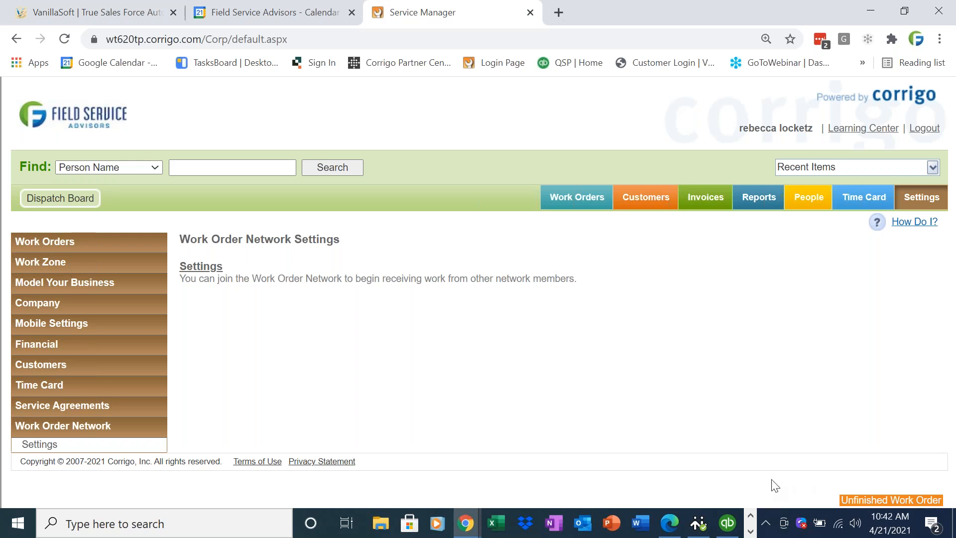
- Switch to PowerPoint and open the Field Service Advisors PPT presentation, choosing its recovered version
{"action": "left_click", "coordinate": [606, 532]}
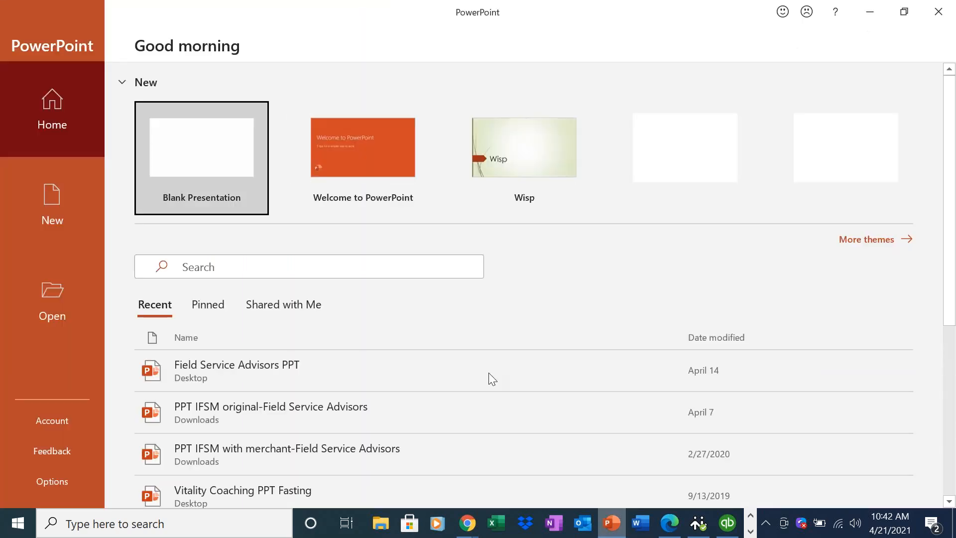
{"action": "left_click", "coordinate": [425, 372]}
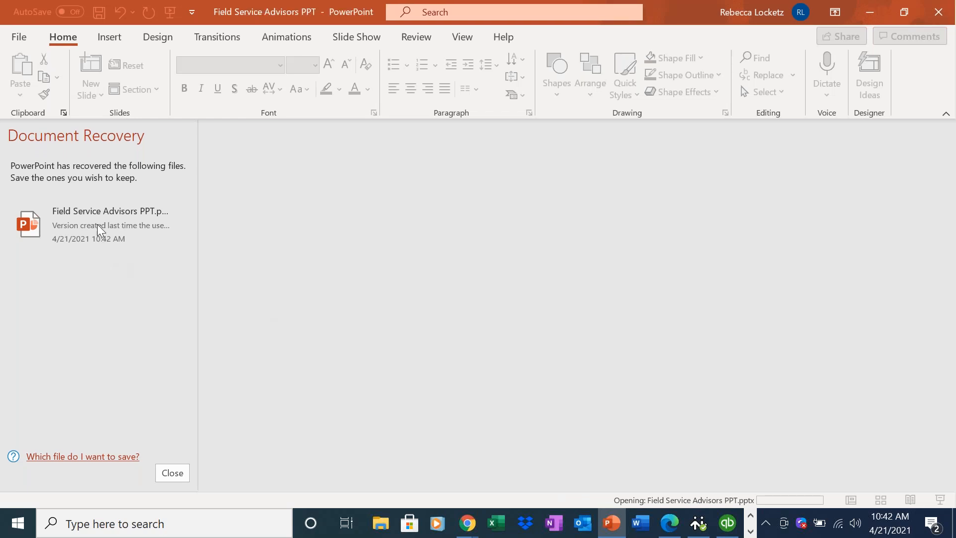
{"action": "left_click", "coordinate": [122, 243]}
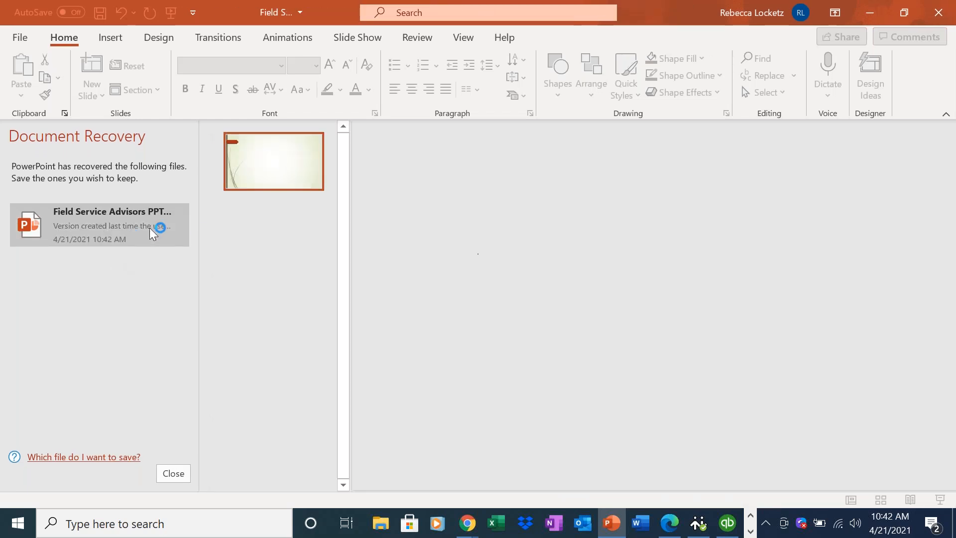